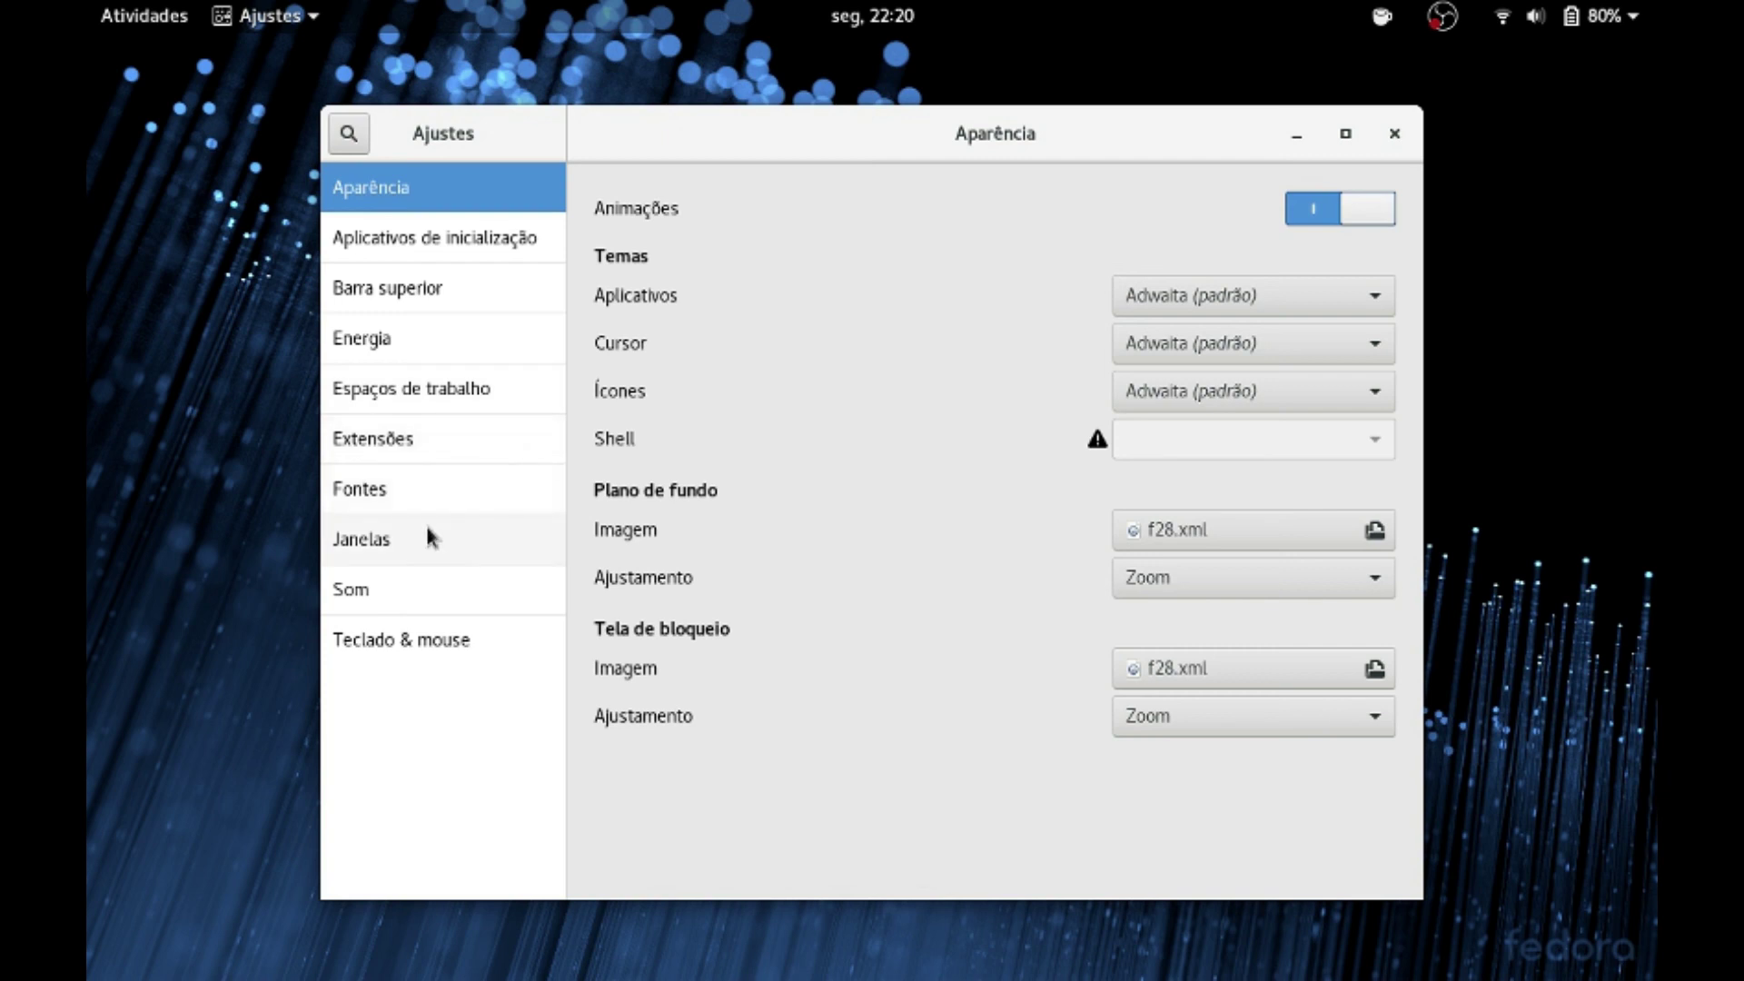
Switch on Dash to dock in the Extensões list of GNOME Tweaks.
left_click(372, 445)
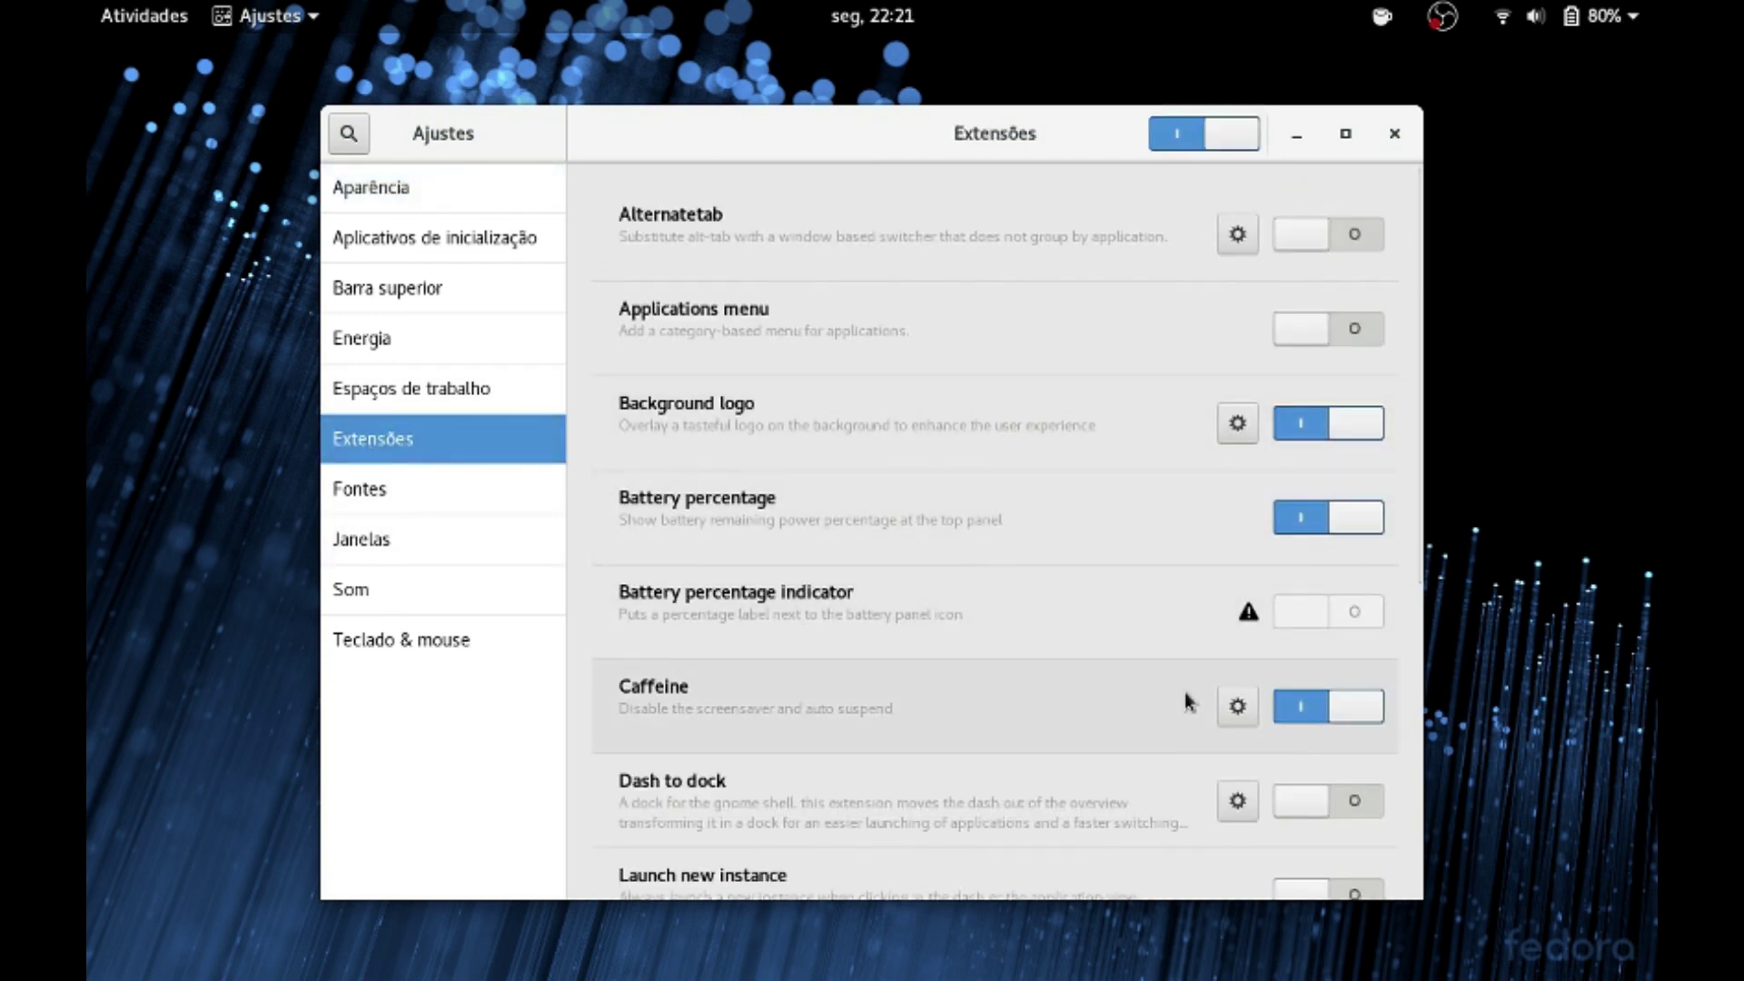
left_click(1361, 799)
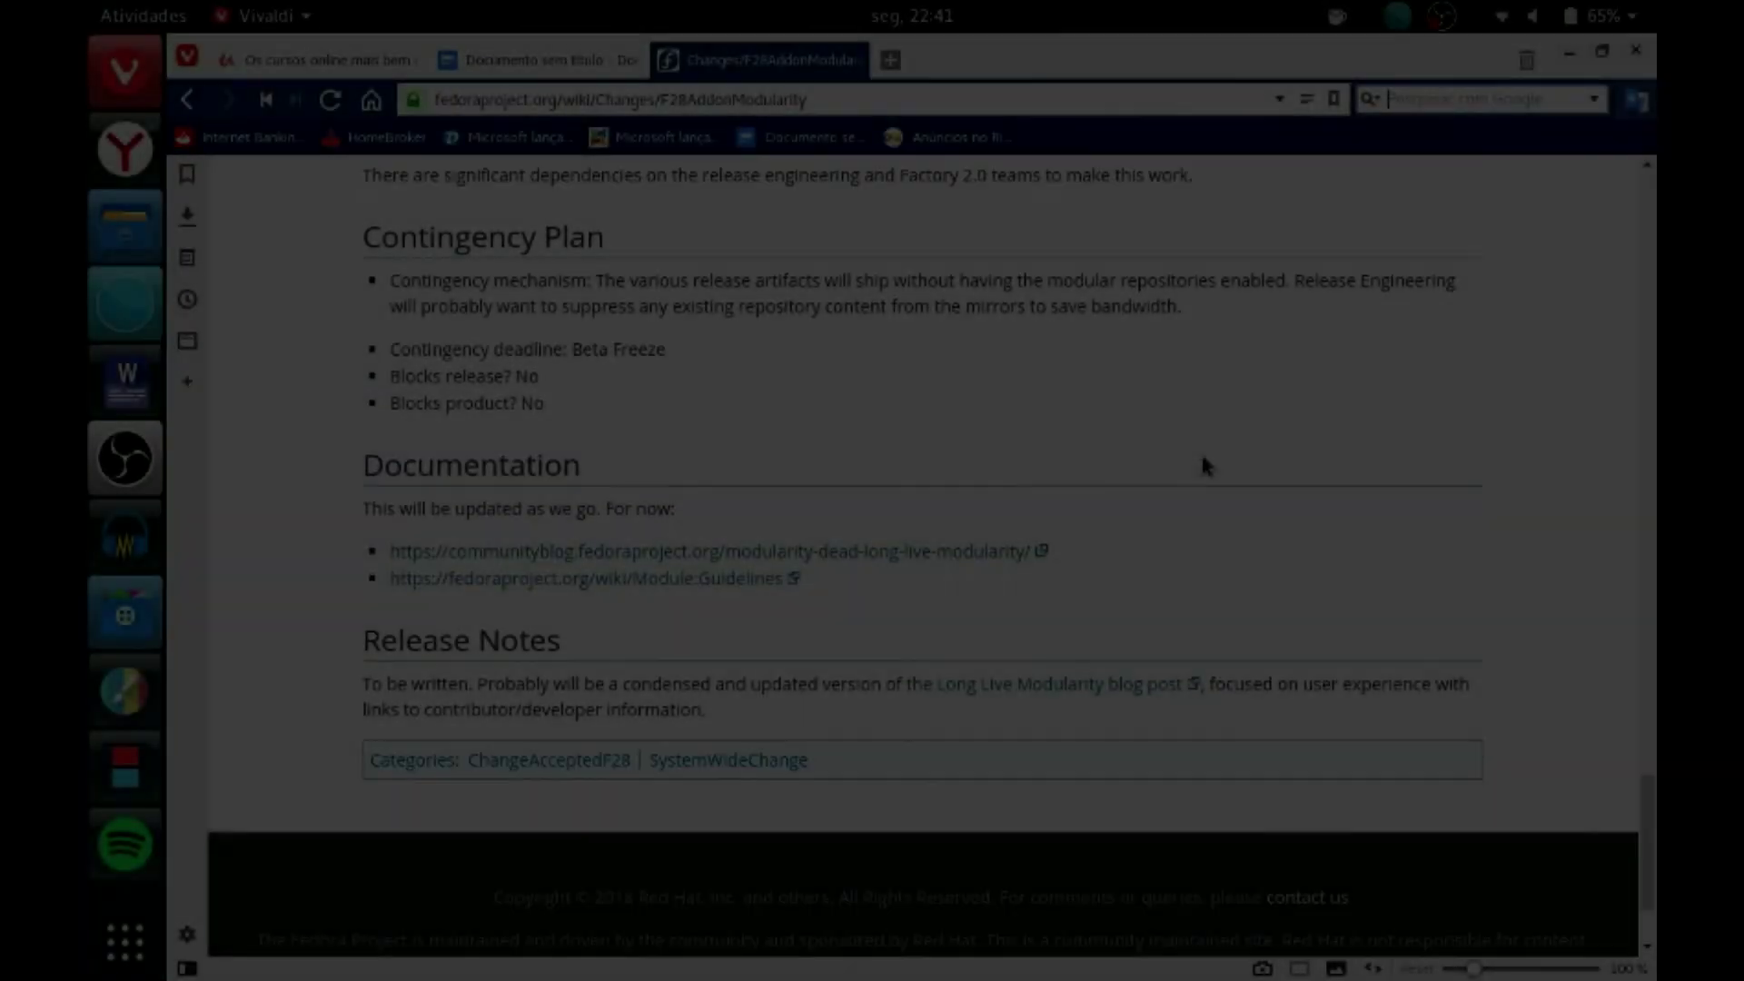
scroll(1202, 456, "up", 15)
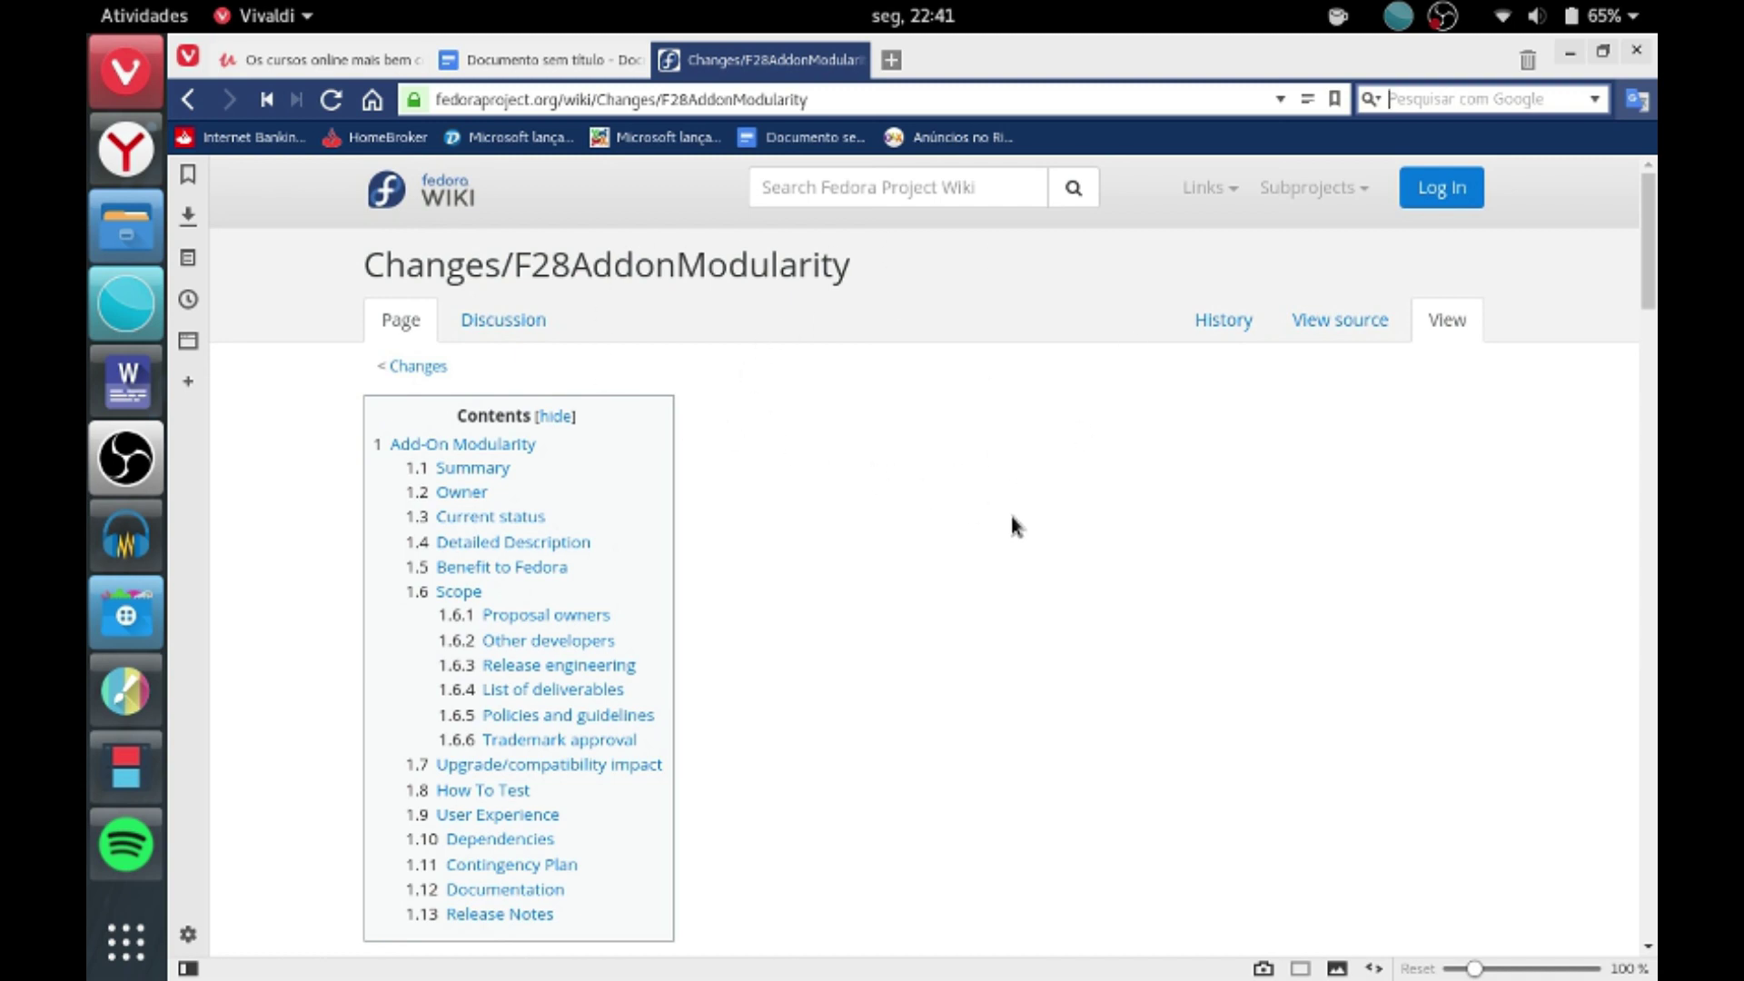
scroll(1011, 513, "down", 5)
scroll(1013, 525, "down", 3)
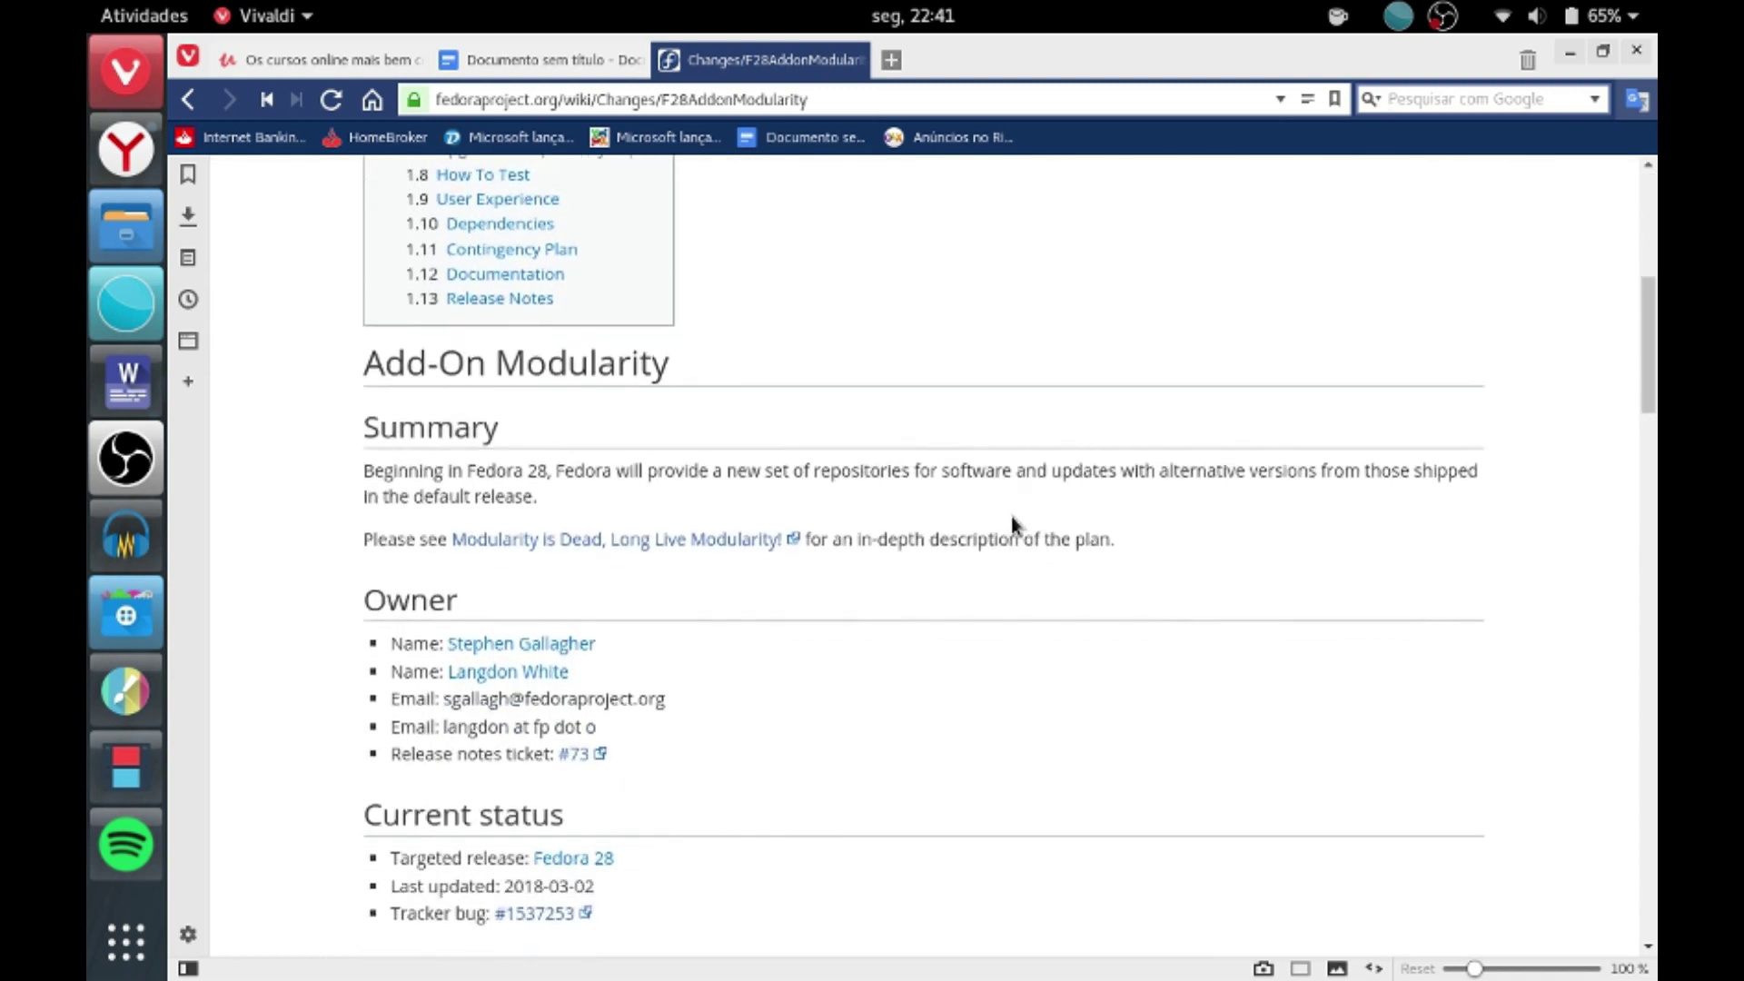
scroll(1014, 525, "down", 2)
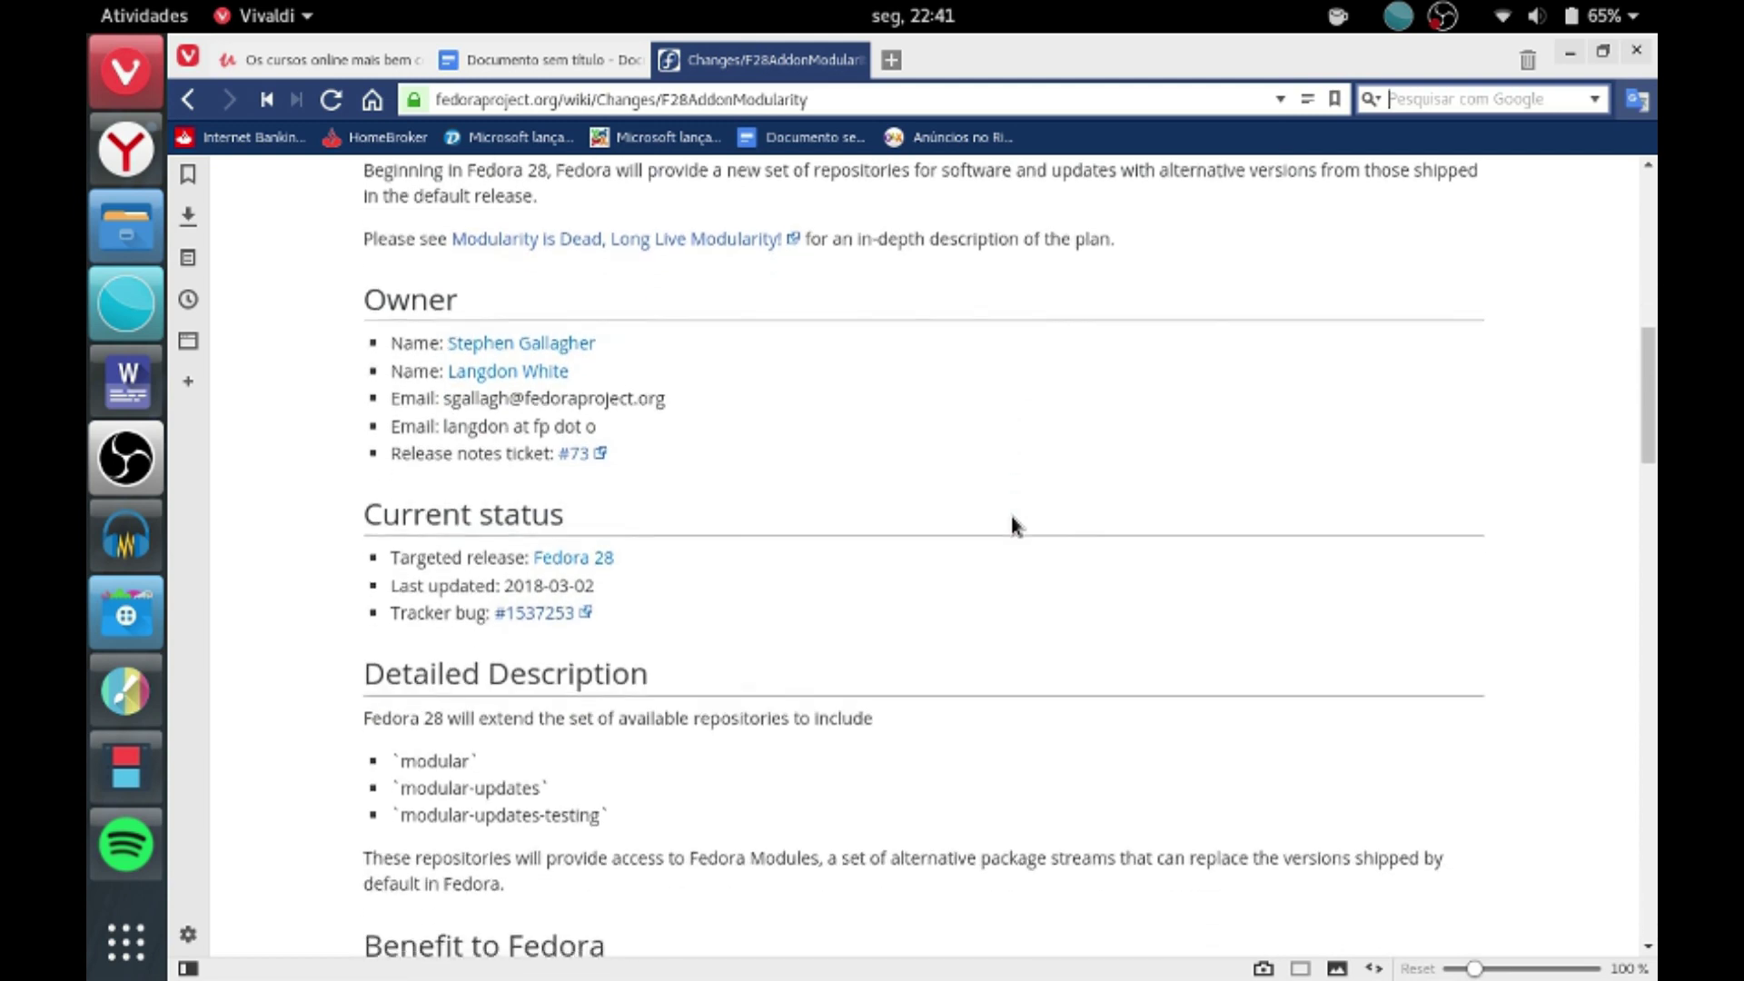
scroll(1015, 525, "down", 1)
scroll(1012, 517, "down", 1)
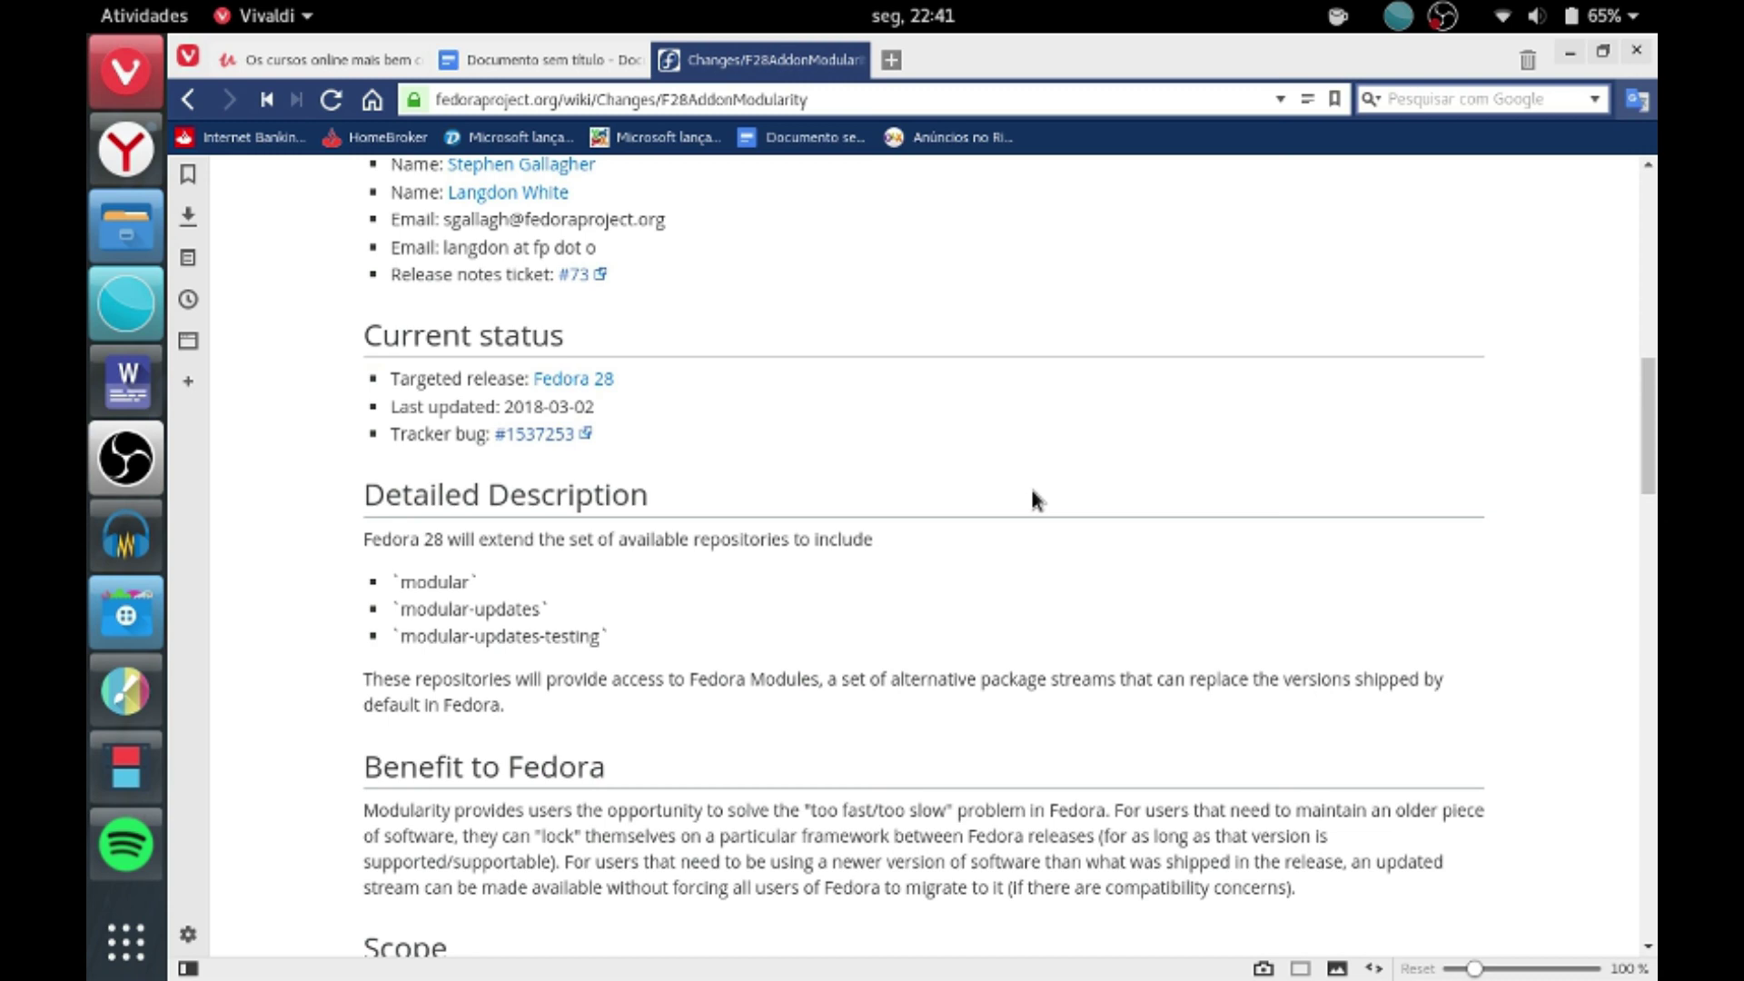
scroll(802, 609, "down", 3)
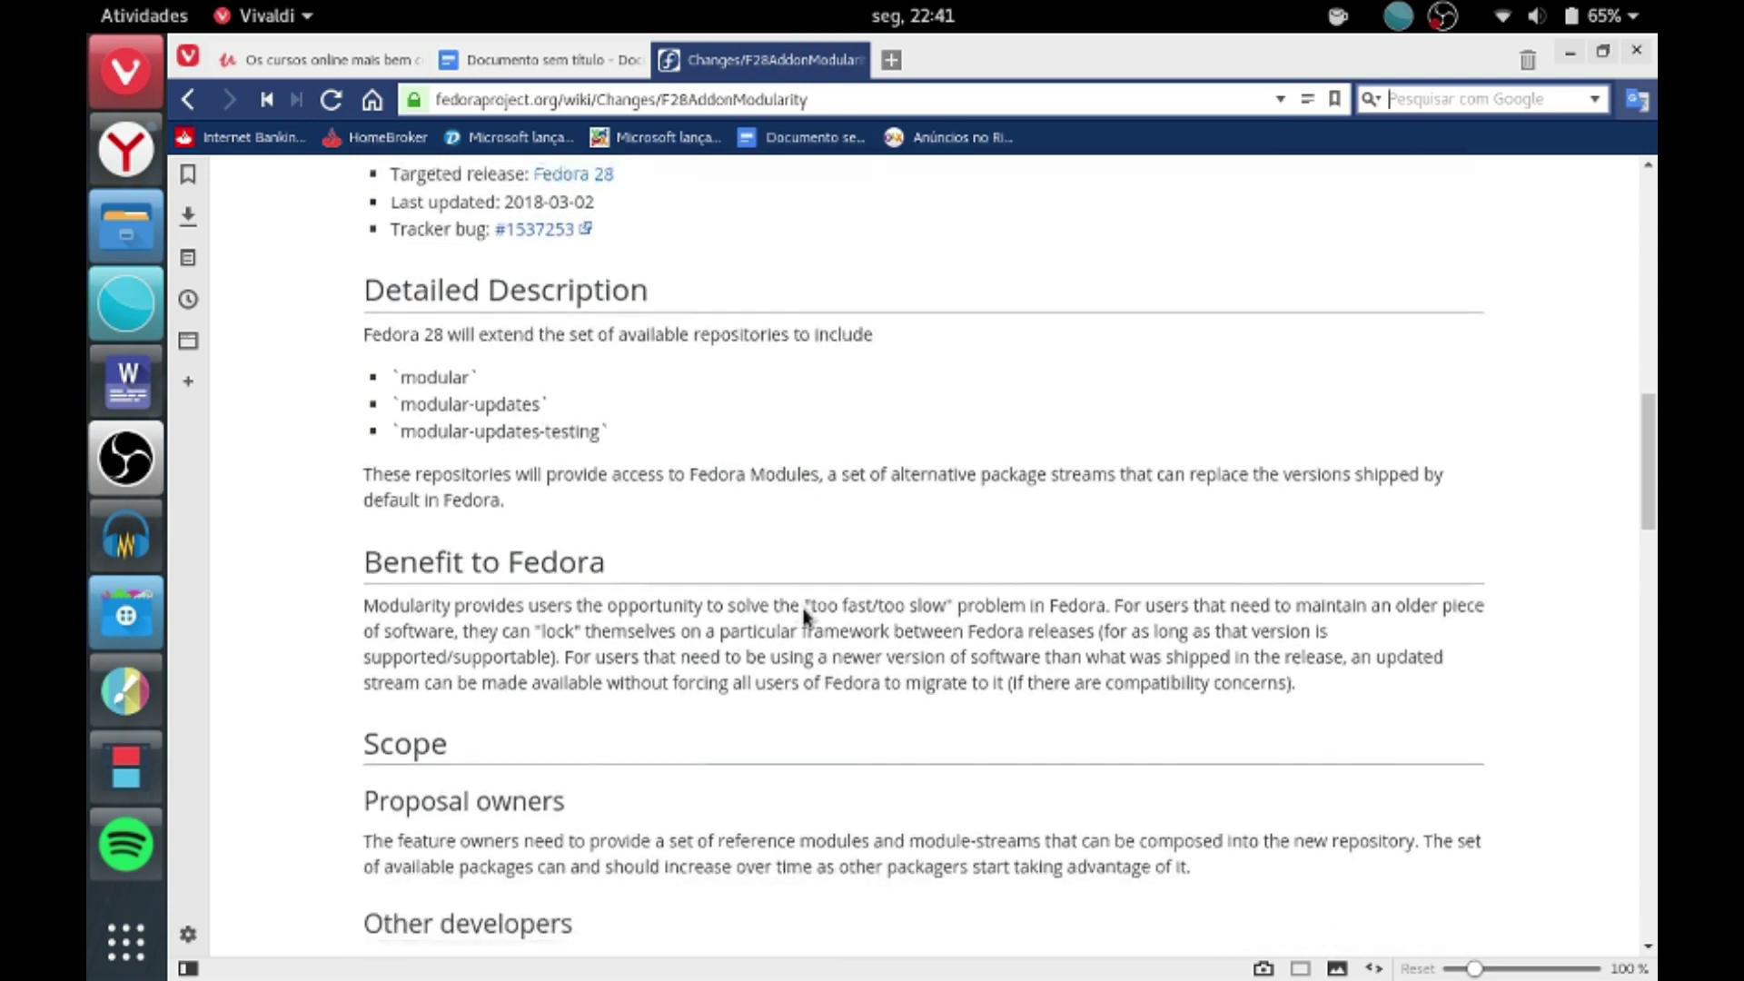
scroll(803, 610, "down", 3)
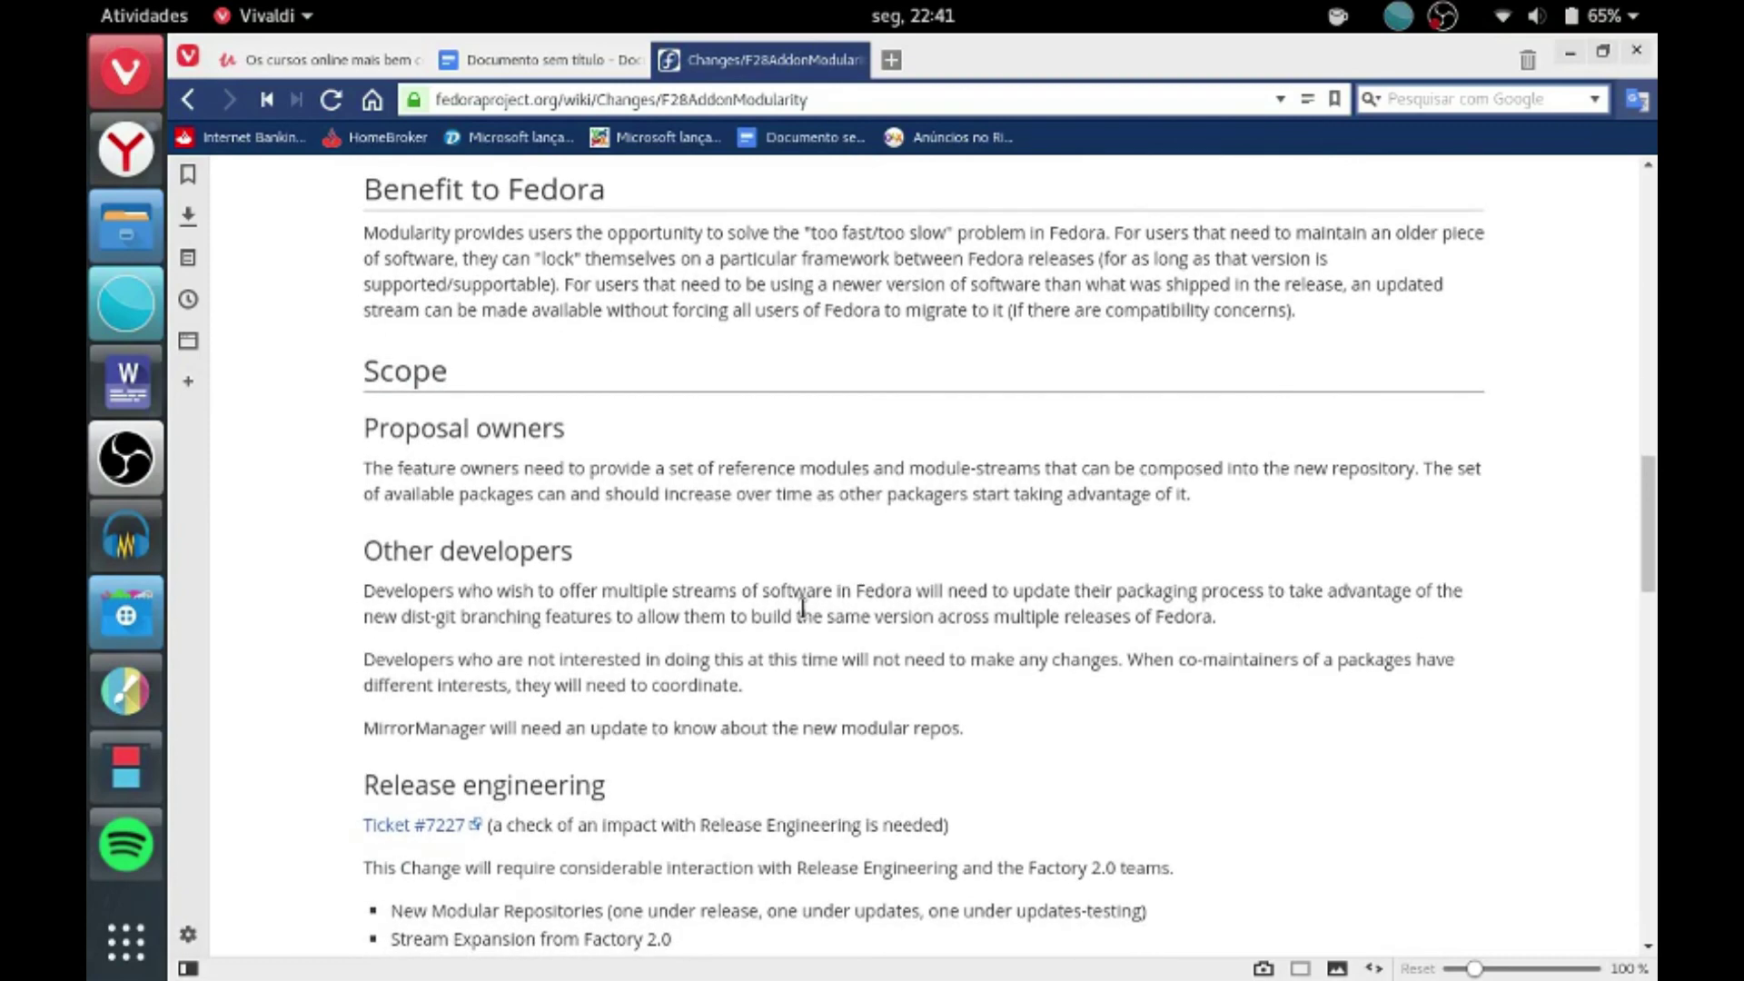
scroll(802, 603, "down", 3)
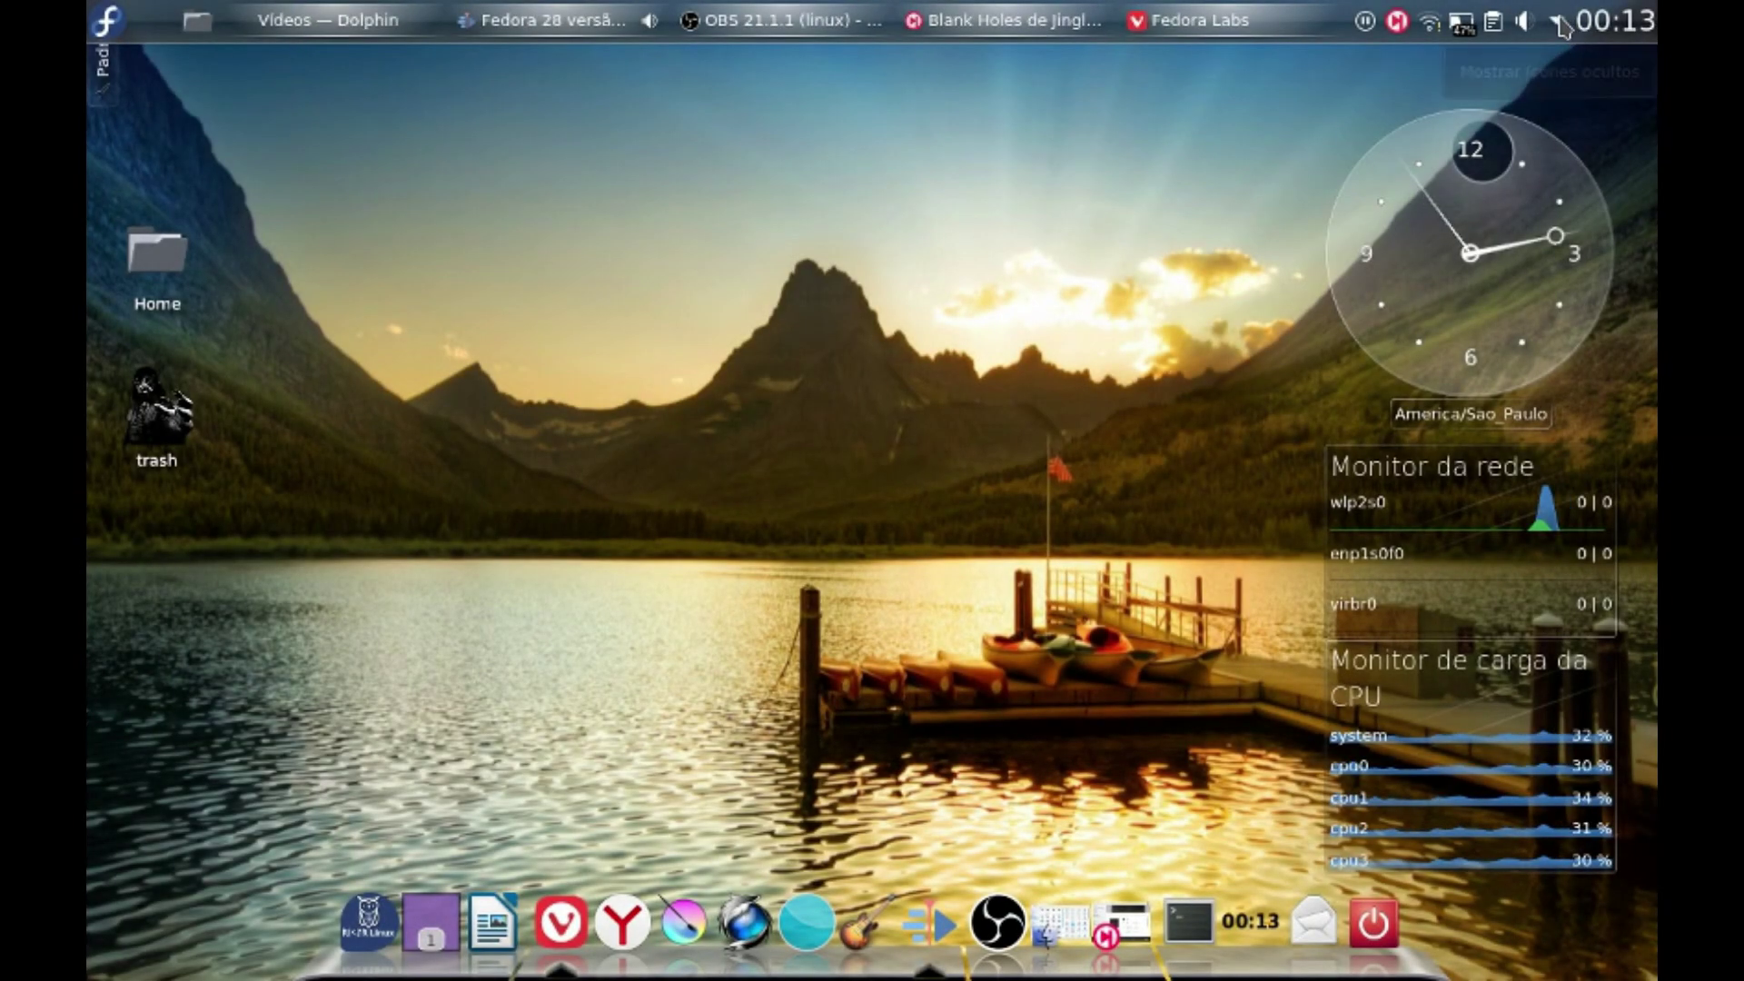
Check the Bateria e brilho da tela status from the tray, then open the energy-saving settings.
left_click(1554, 20)
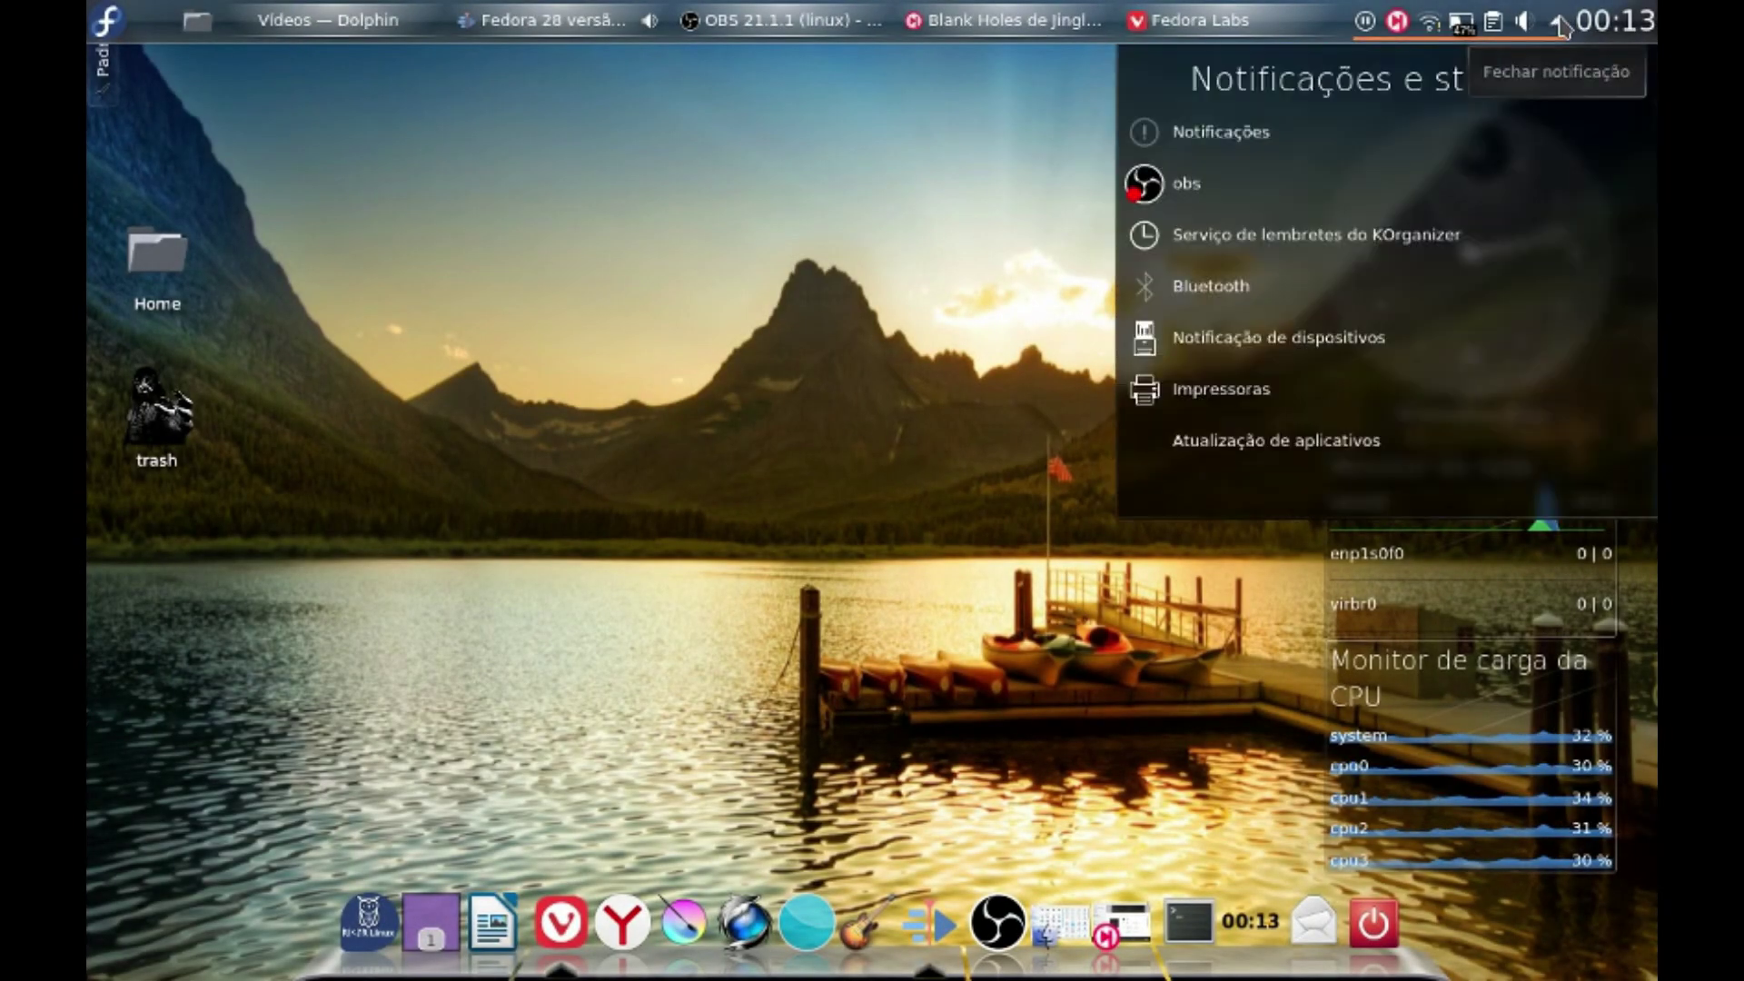
left_click(1458, 20)
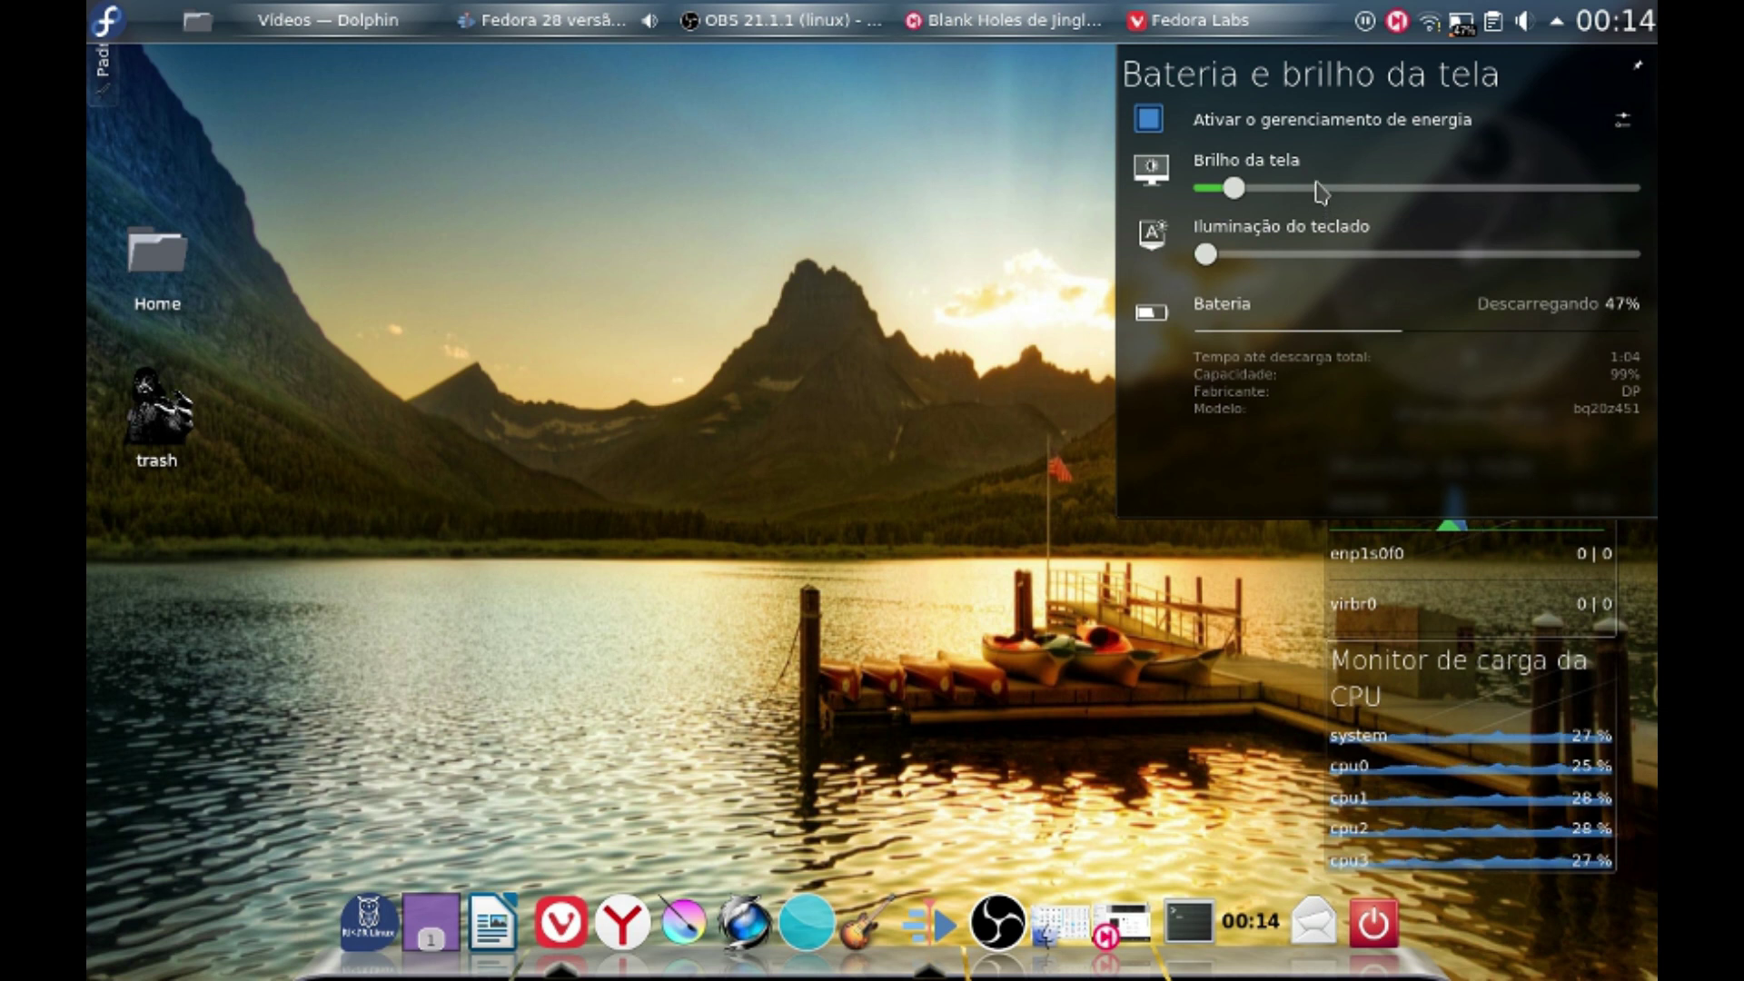
left_click(1622, 118)
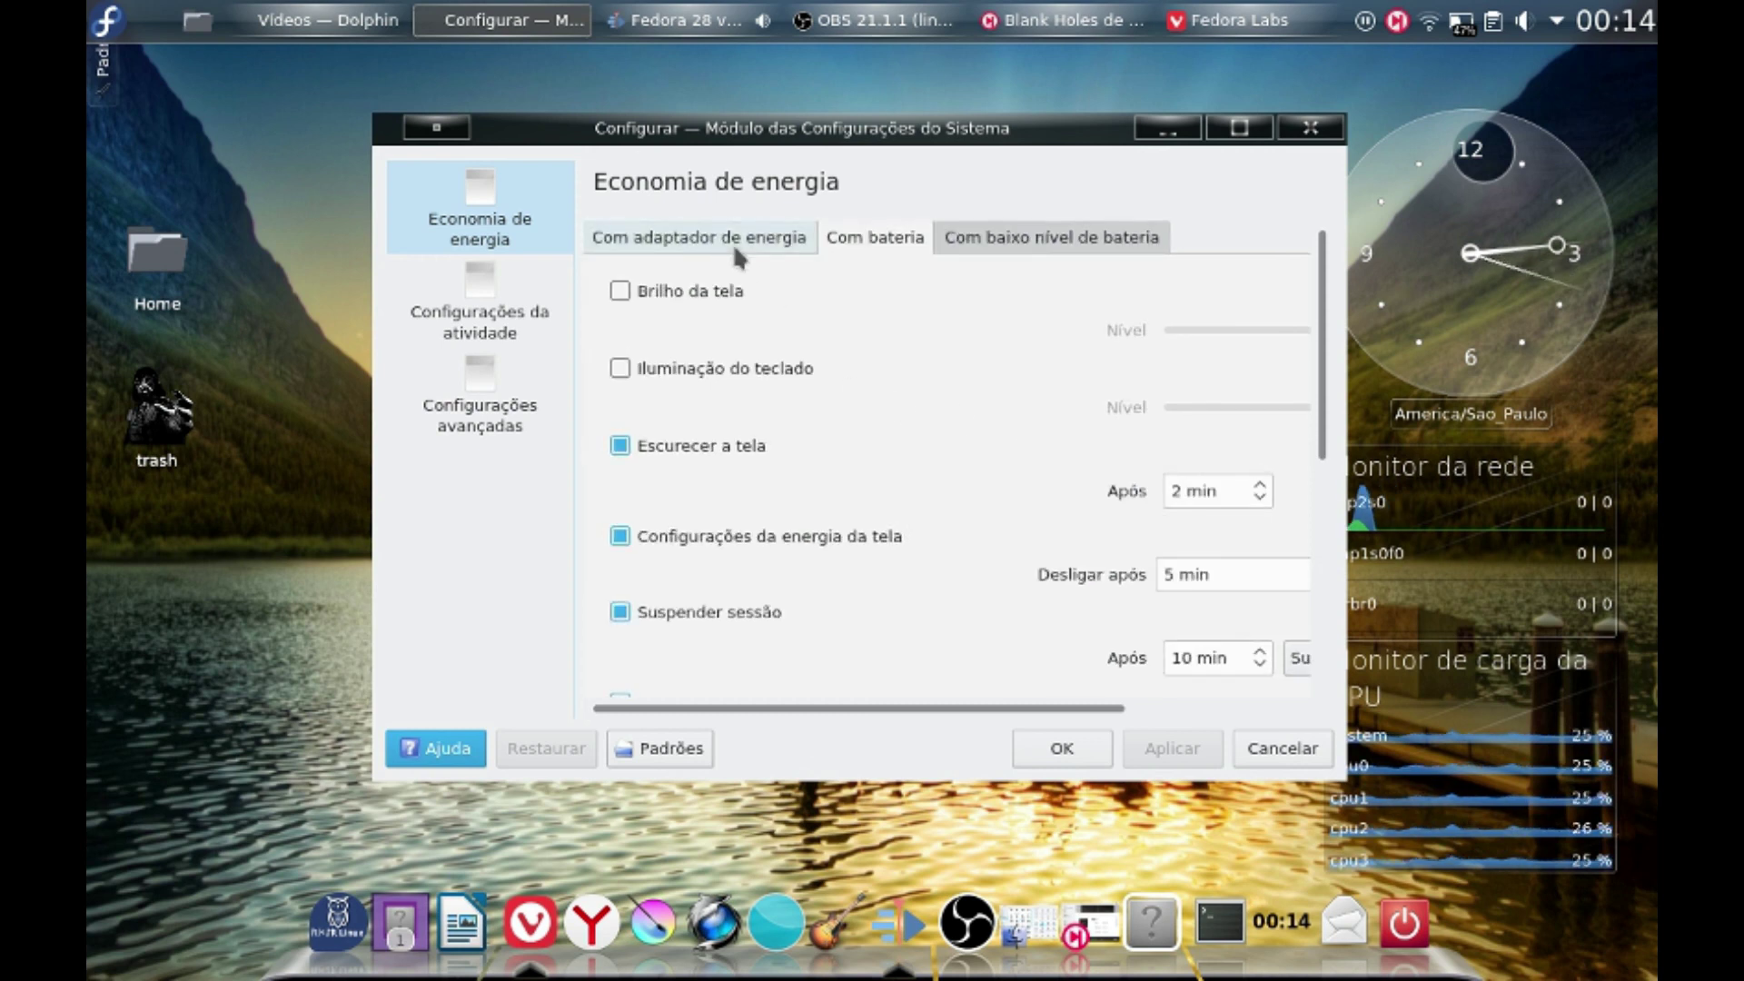
Scroll through the battery profile on the Economia de energia page.
scroll(847, 466, "down", 1)
scroll(850, 472, "down", 10)
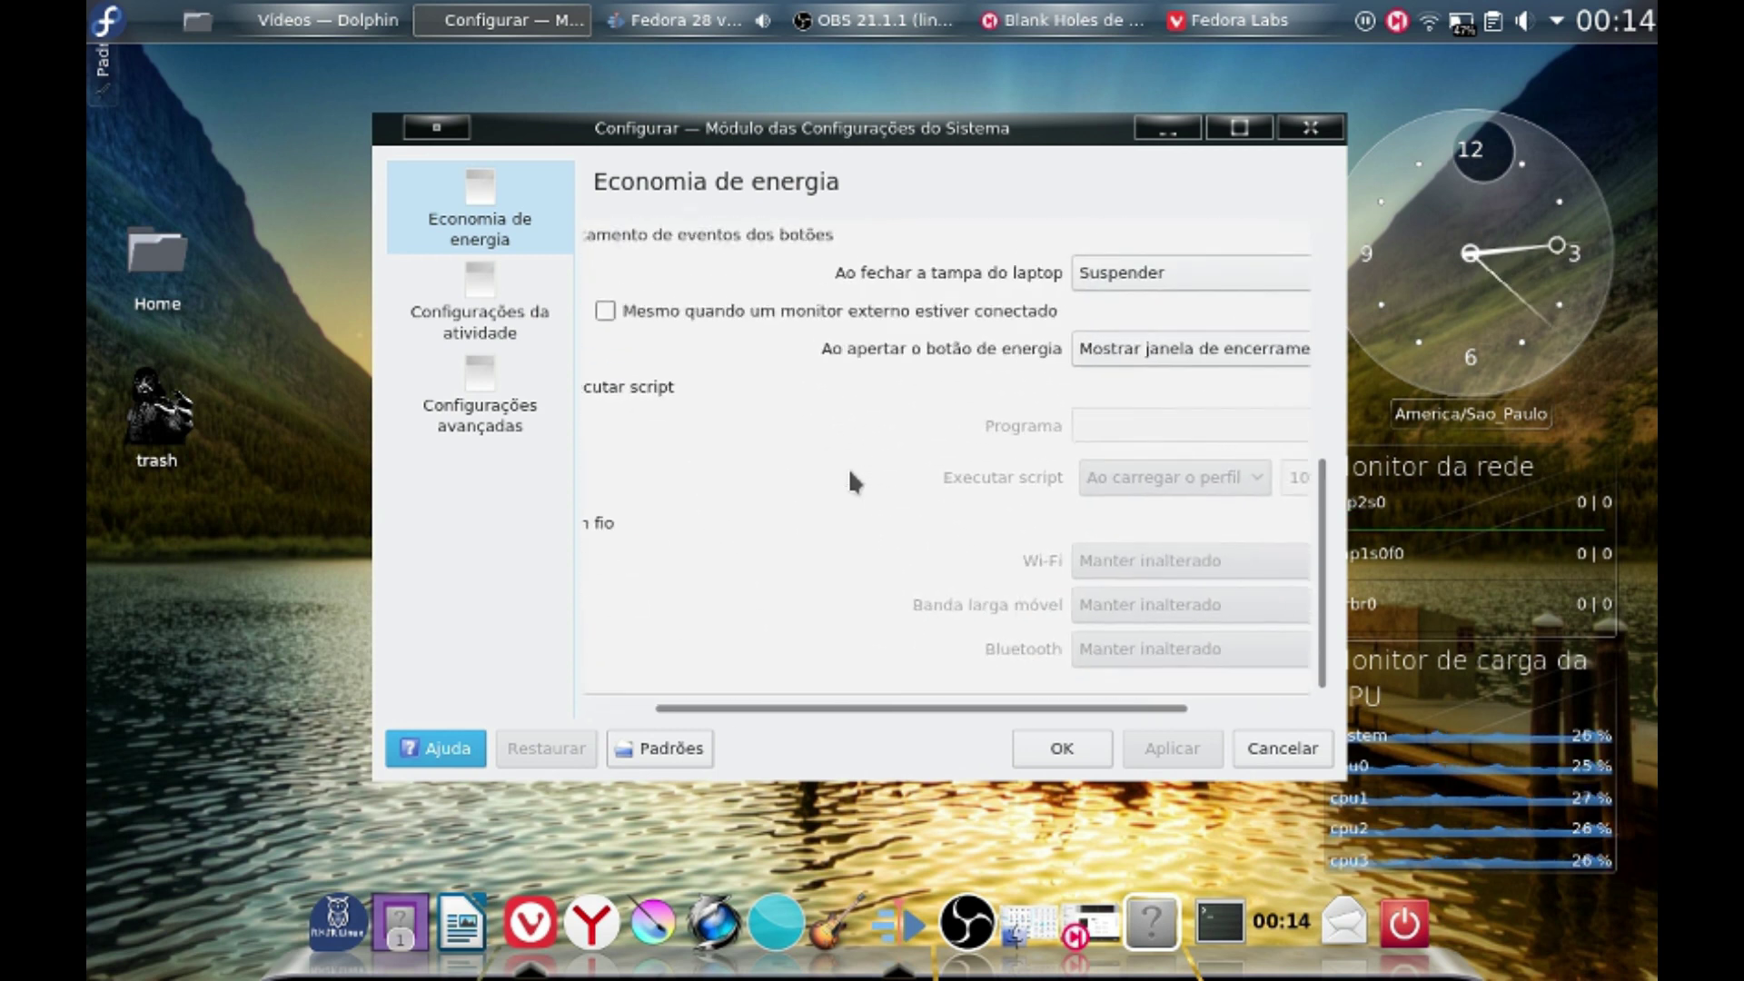
scroll(850, 472, "up", 10)
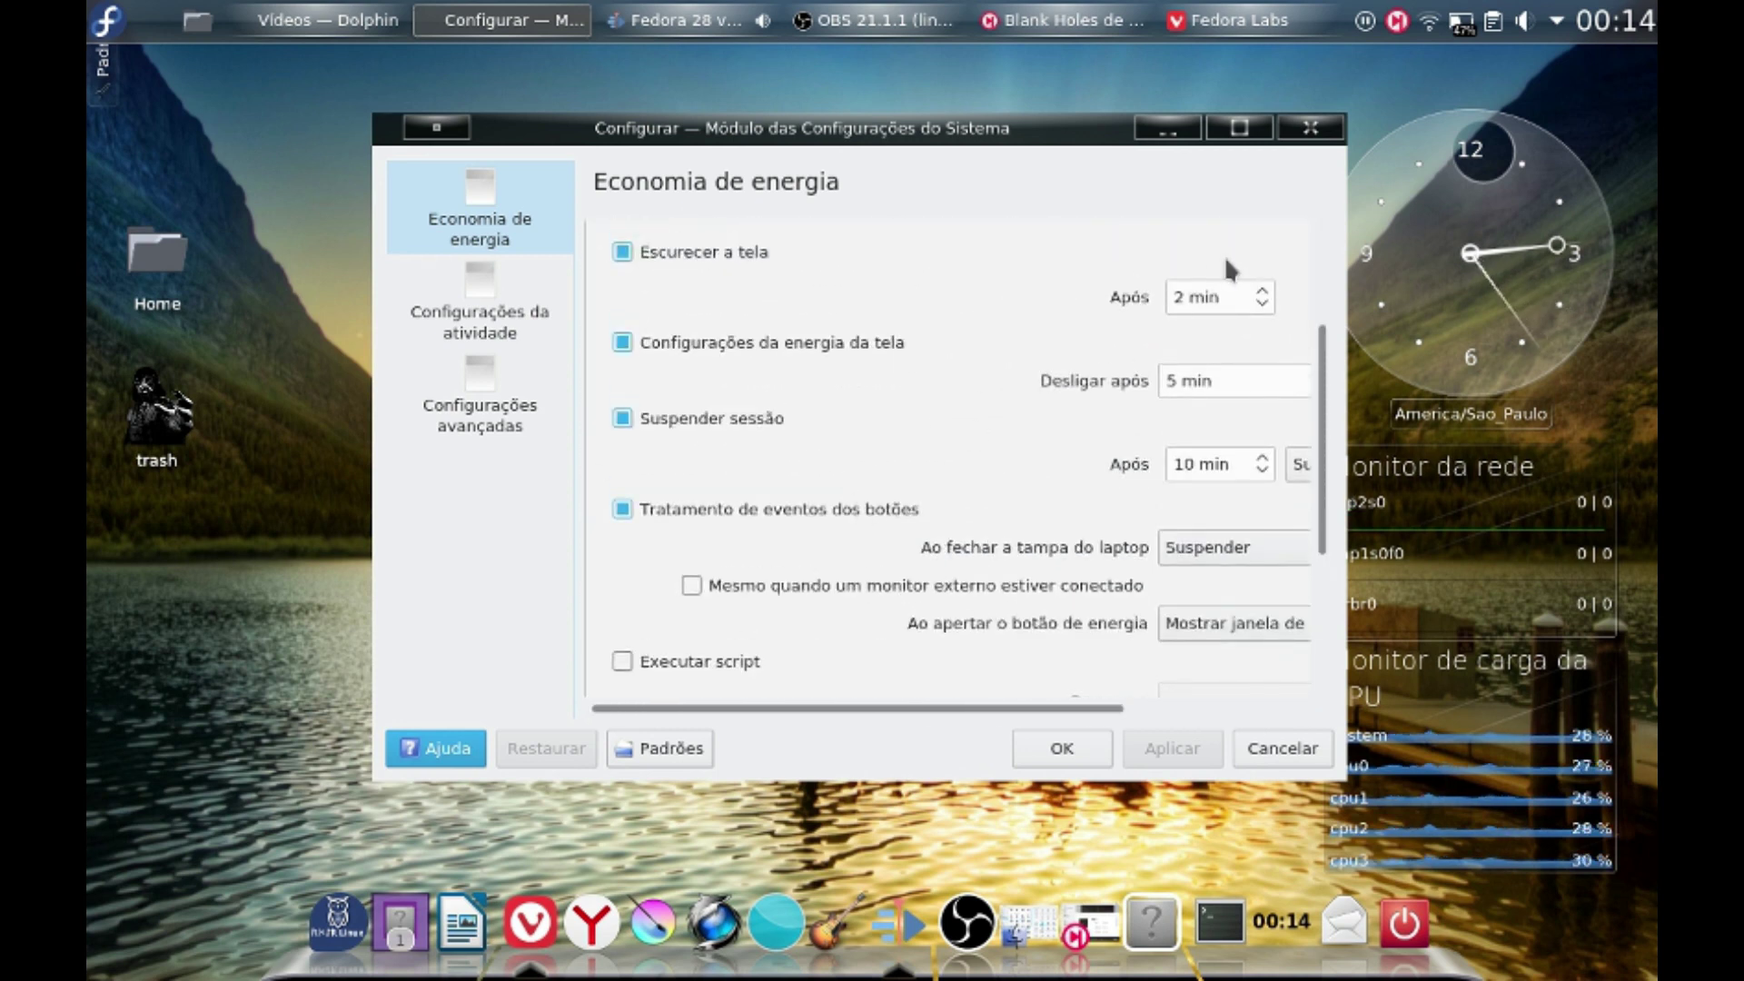
left_click_drag(1325, 399, 1347, 610)
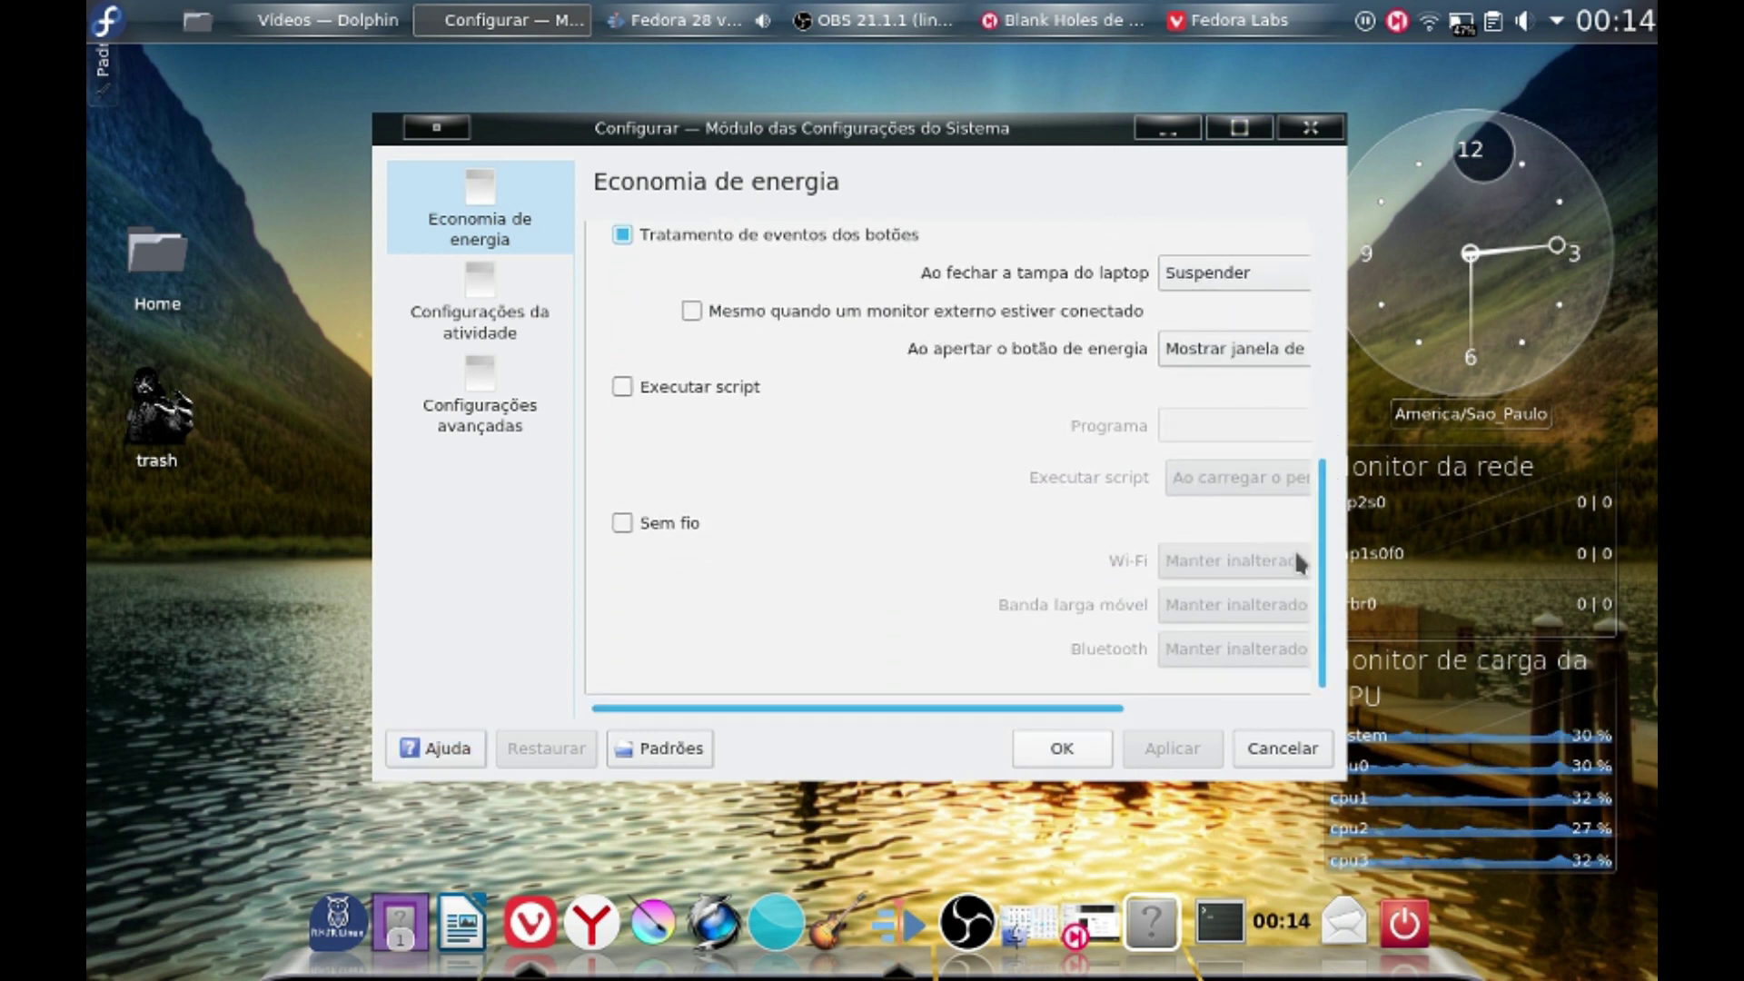
left_click_drag(1317, 554, 1305, 235)
View the Com adaptador de energia and Com baixo nível de bateria profiles, then pass setup's privacy page.
left_click(770, 244)
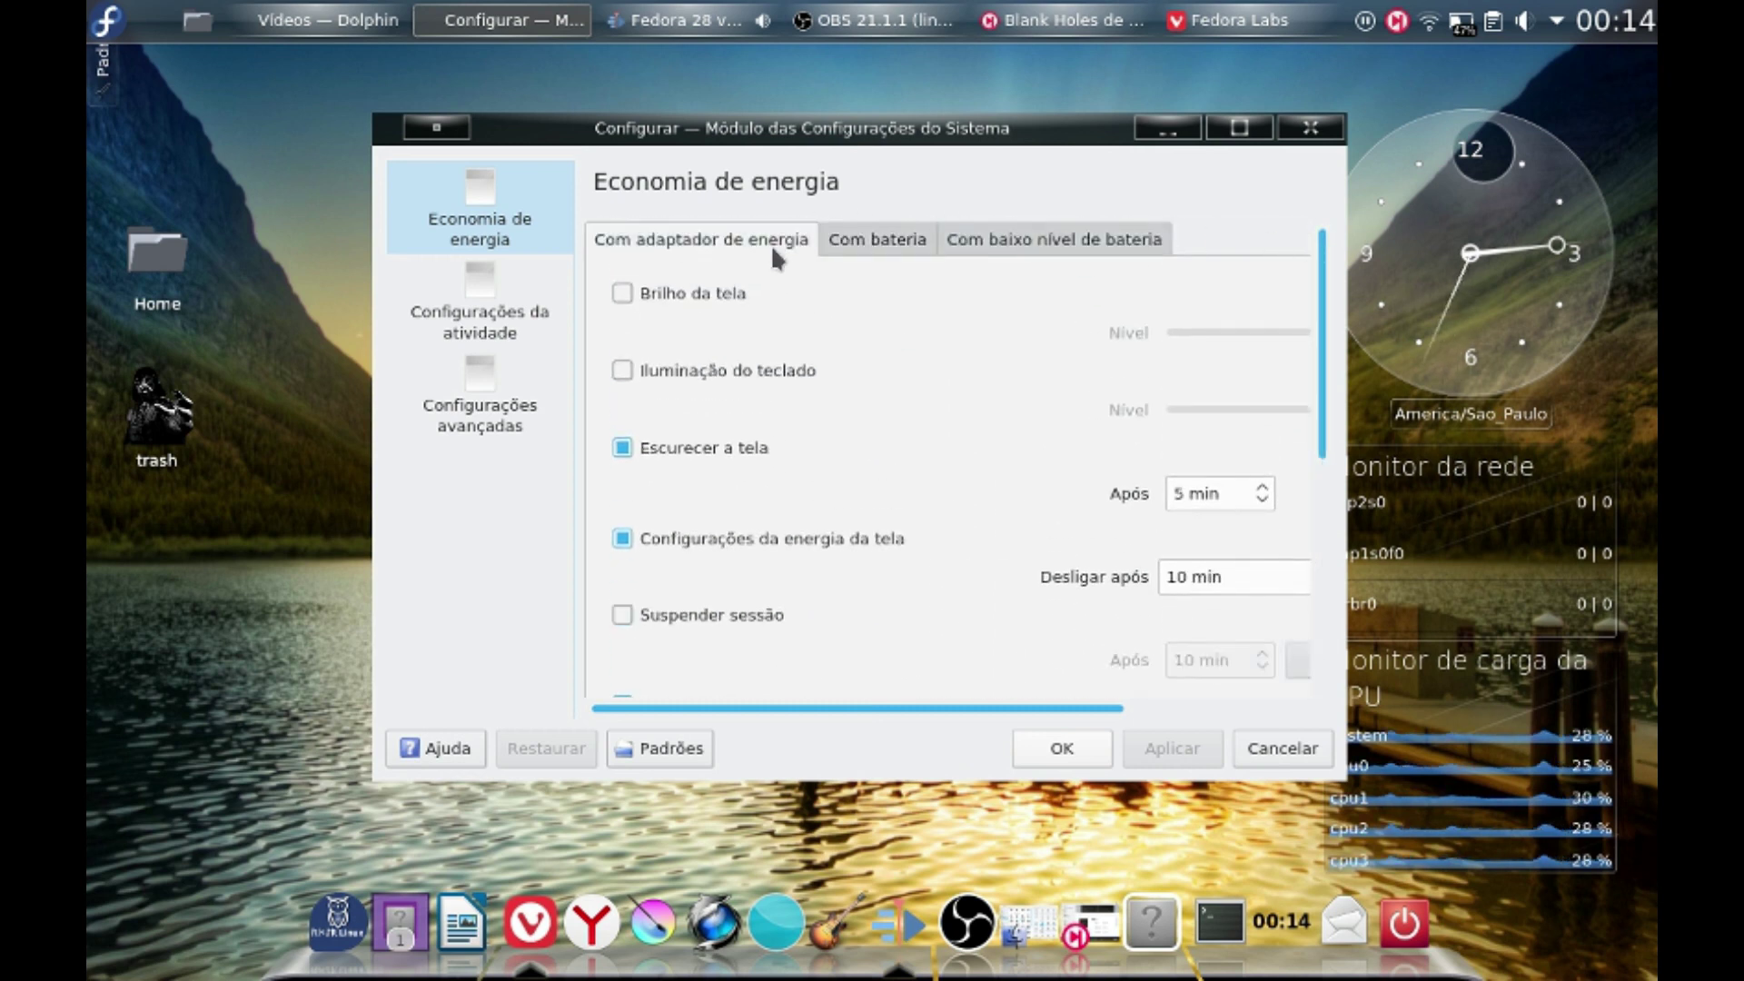
left_click_drag(1321, 409, 1303, 309)
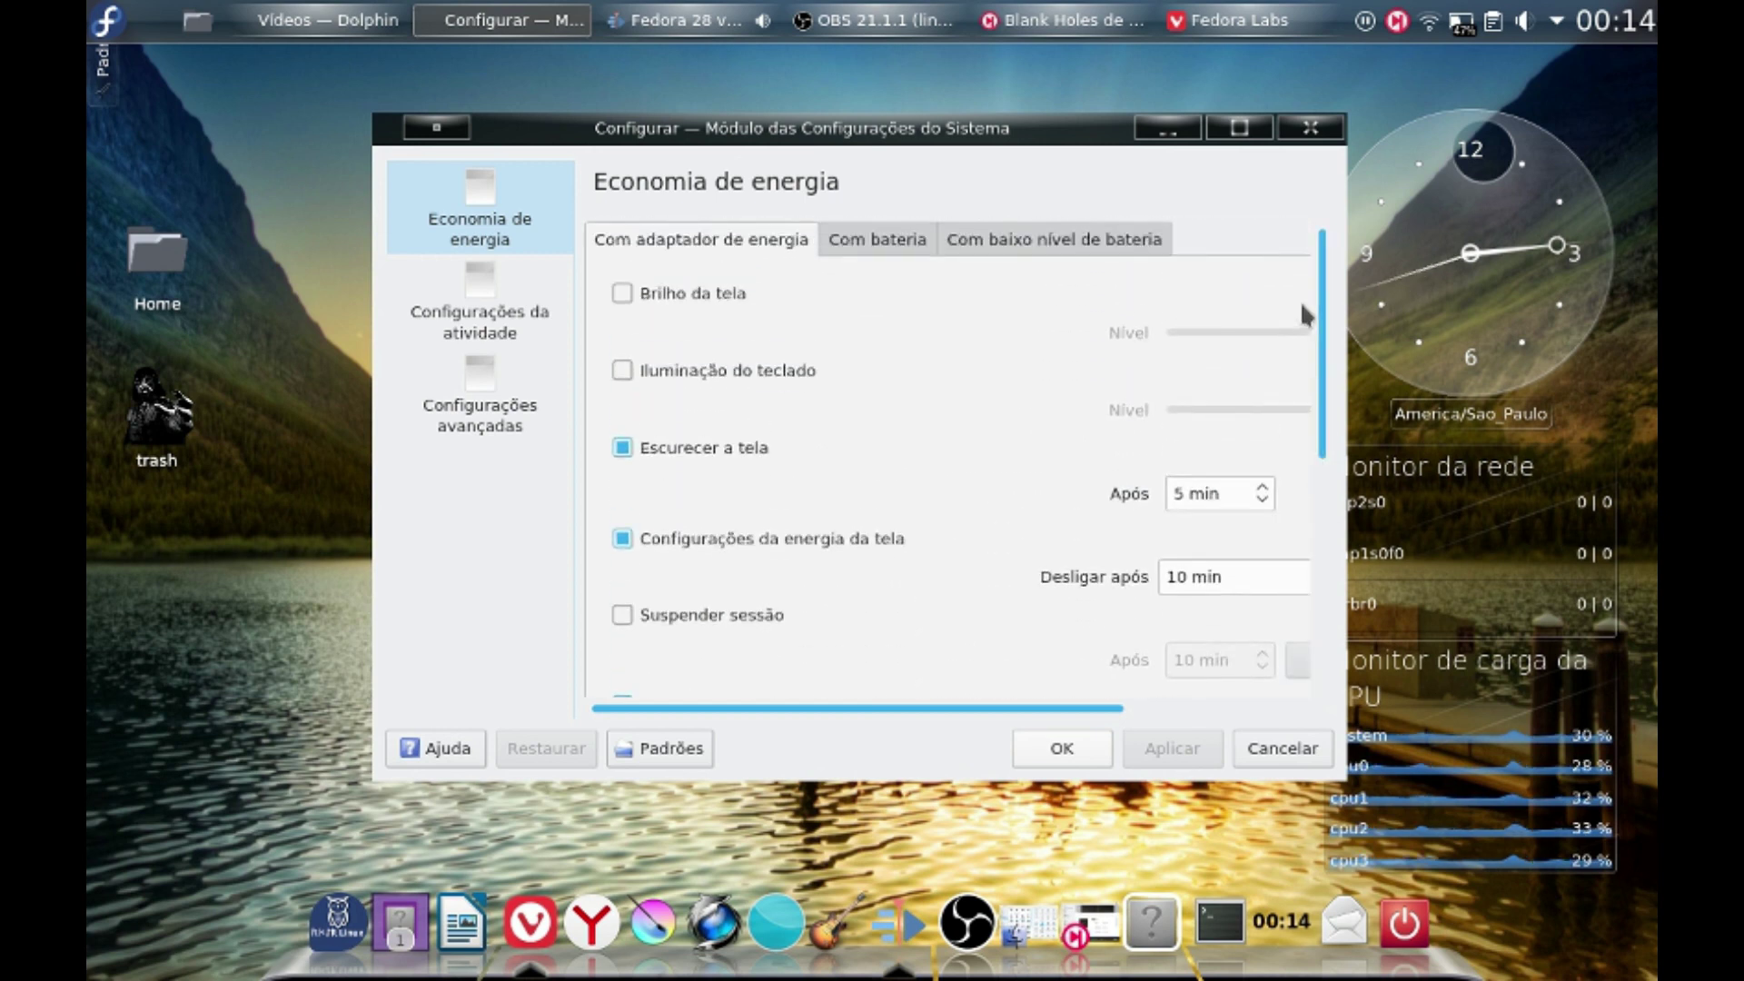
left_click(1099, 238)
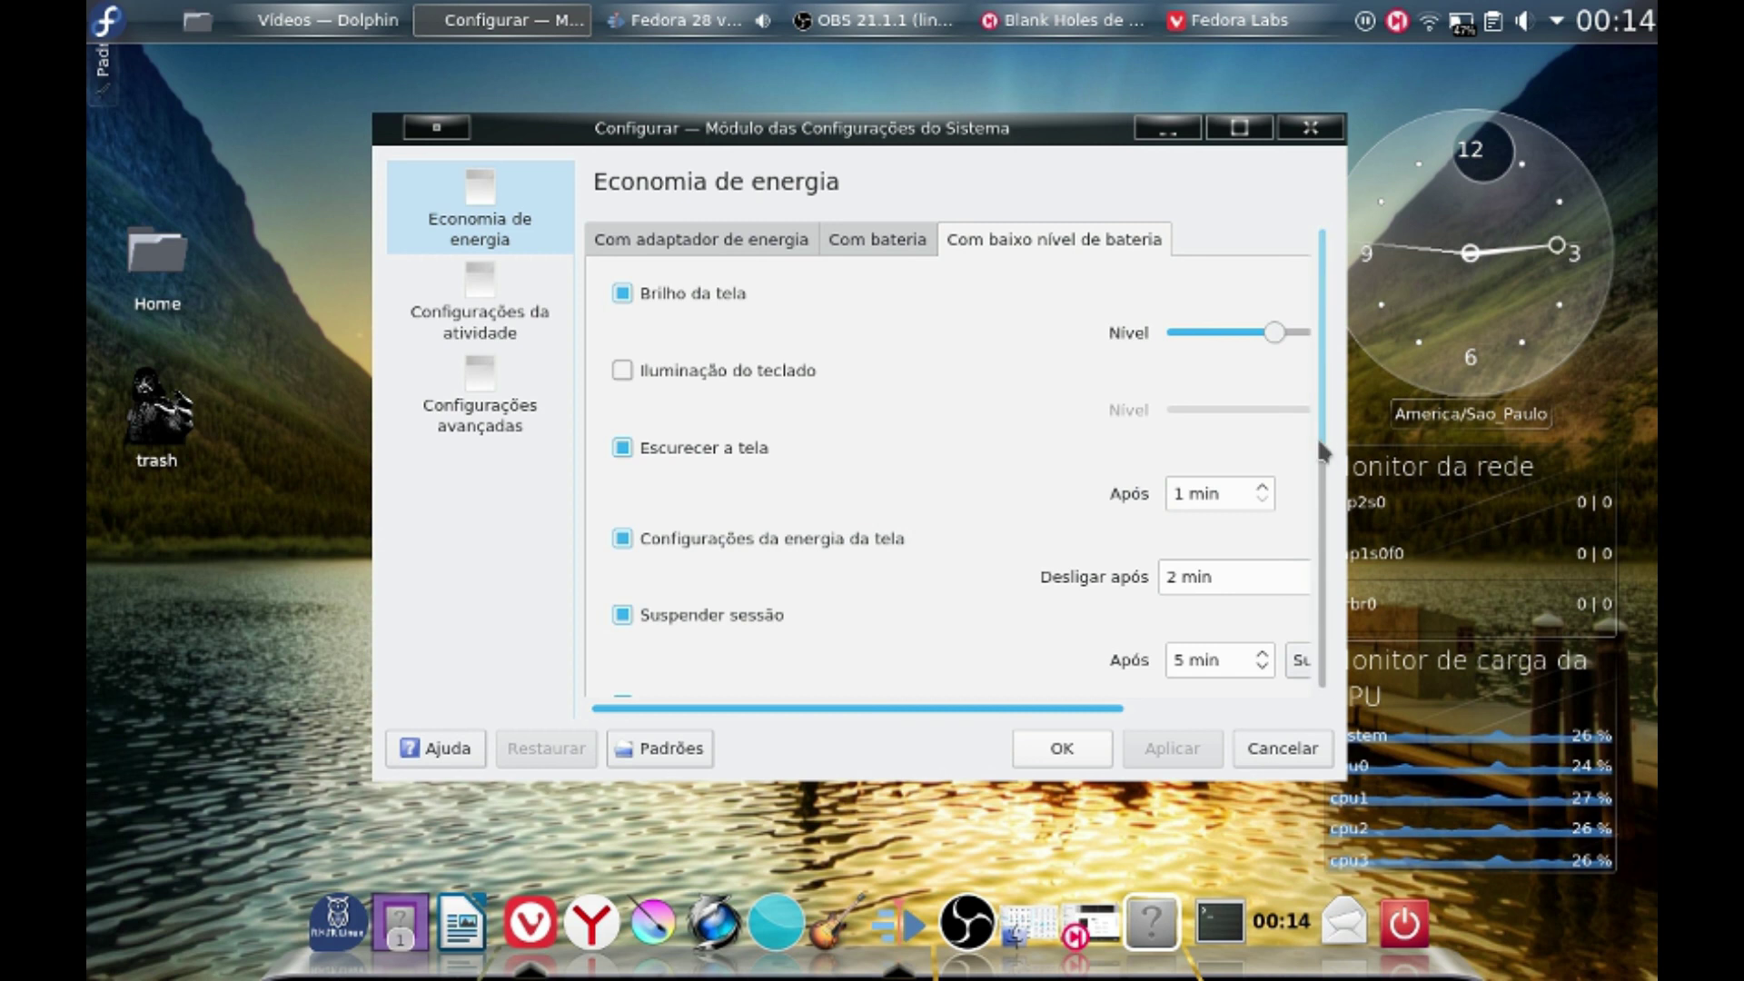
mouse_move(1323, 451)
left_mouse_down()
mouse_move(1331, 687)
mouse_move(1316, 427)
left_mouse_up()
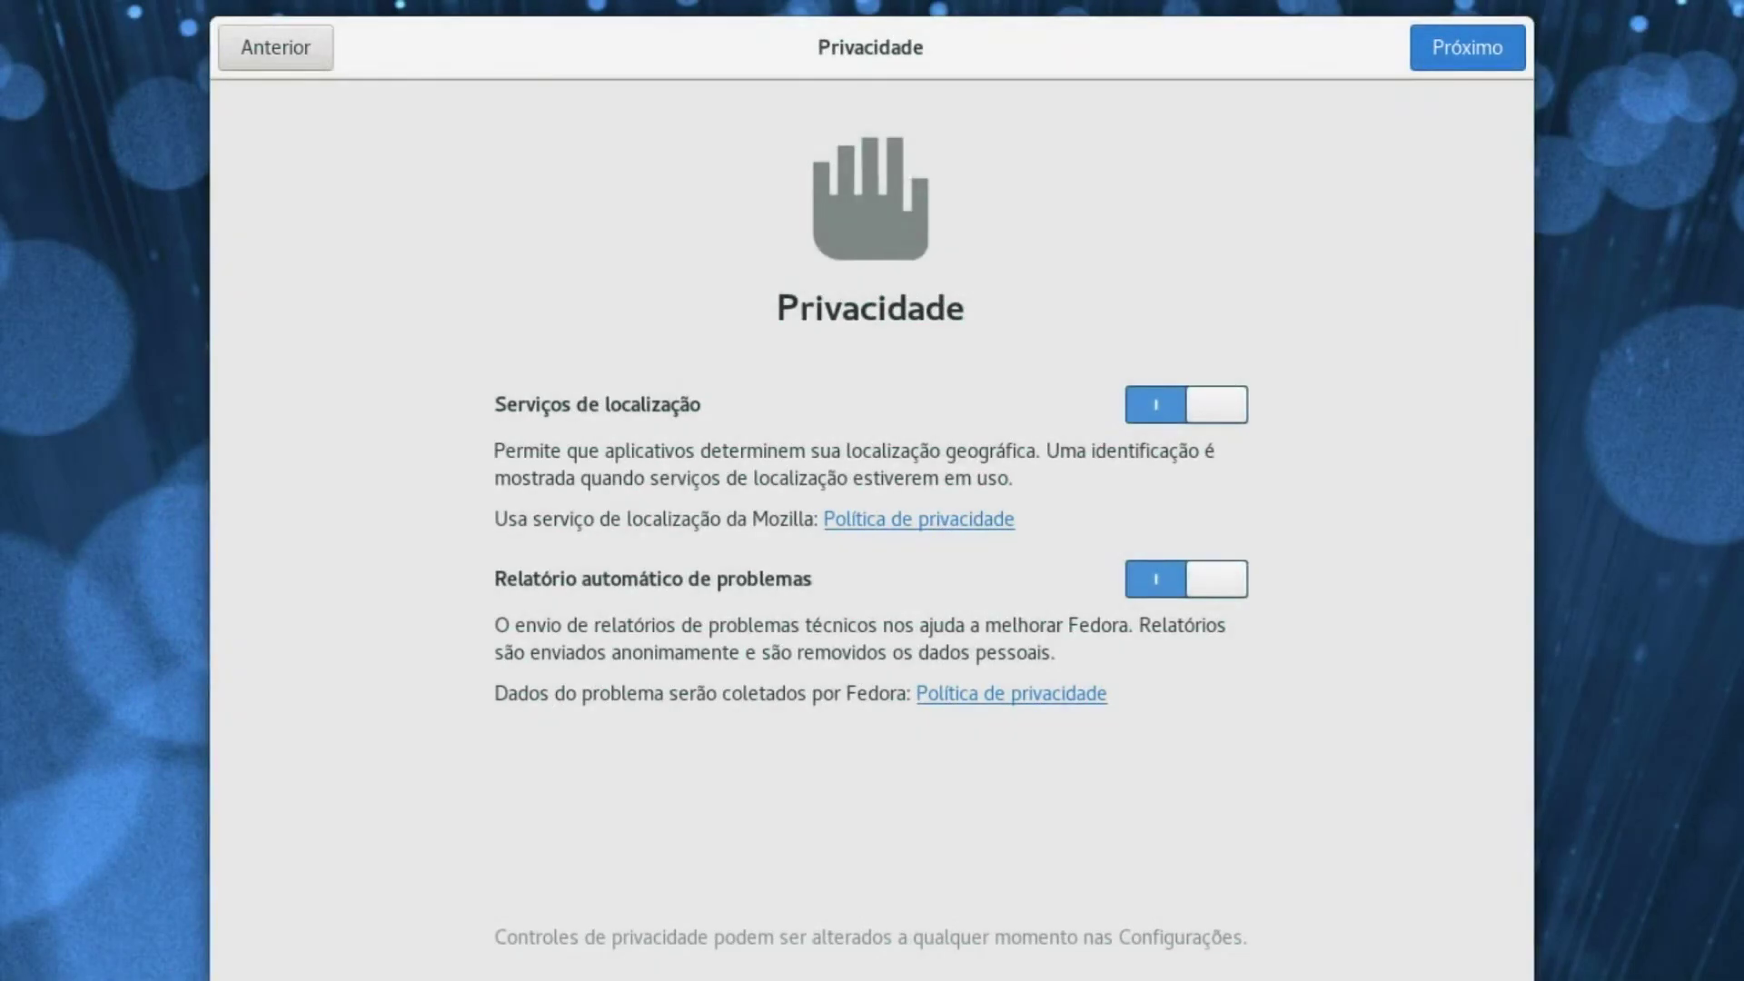
key("Return")
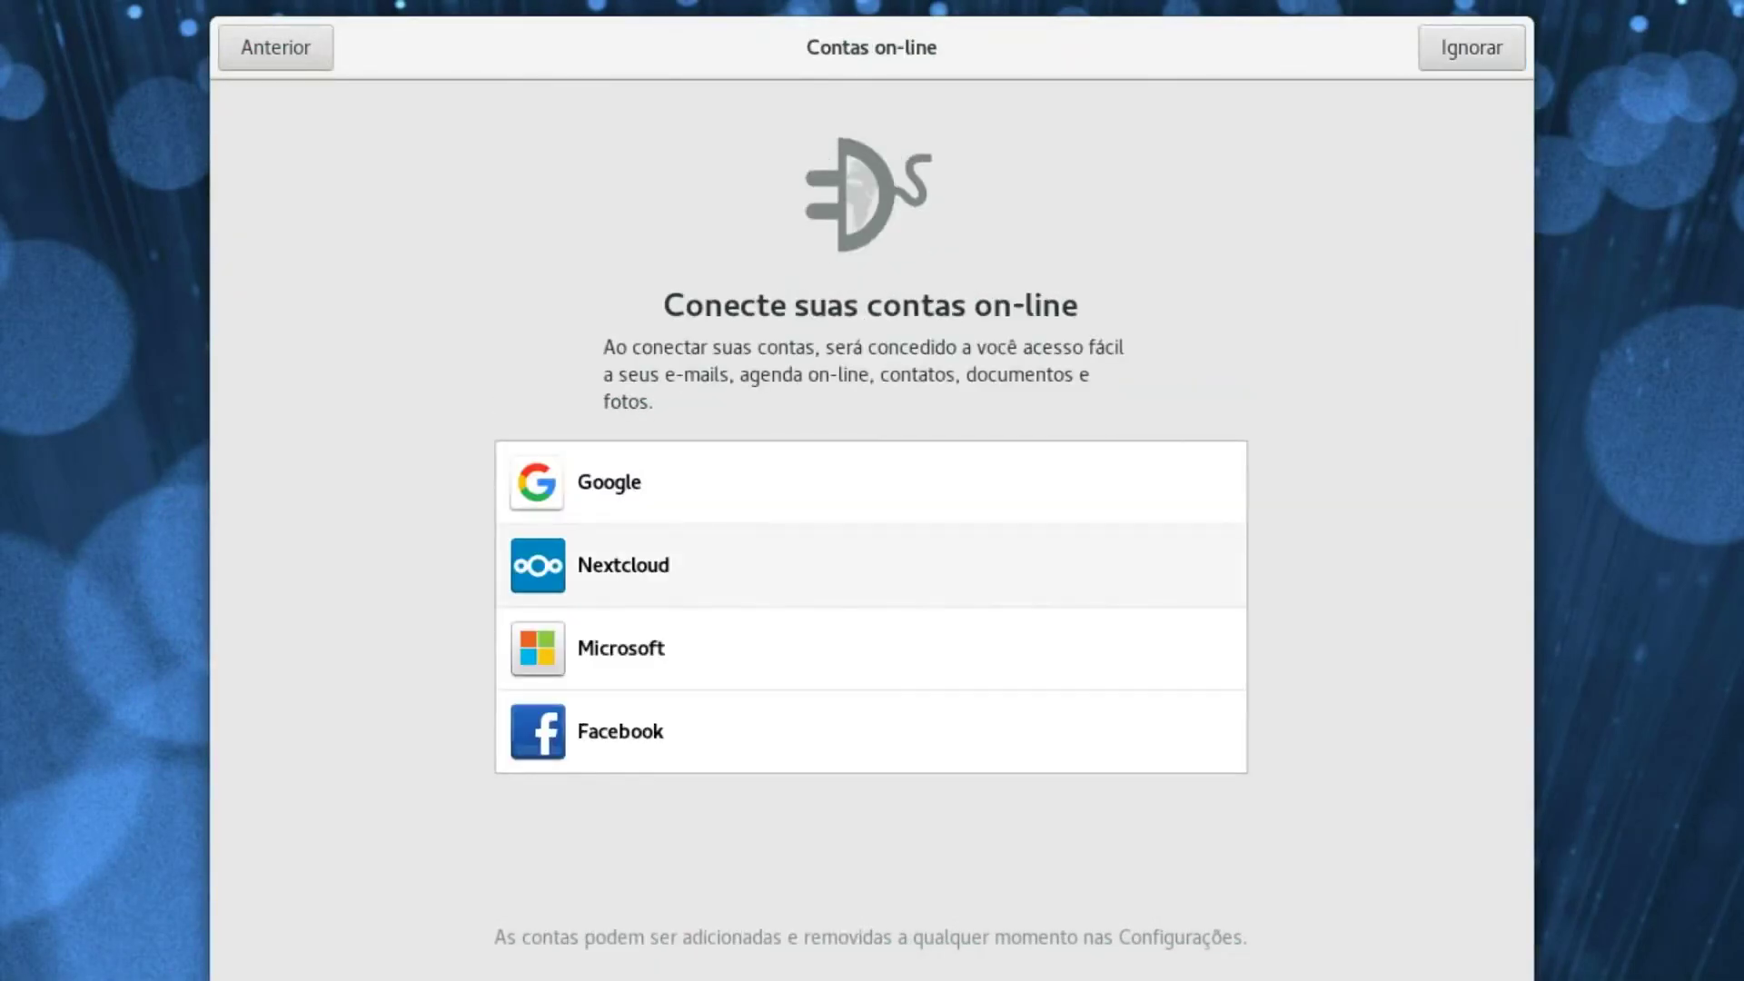
Skip online accounts, enter the new account's name, and move to the password Confirmar field.
key("Return")
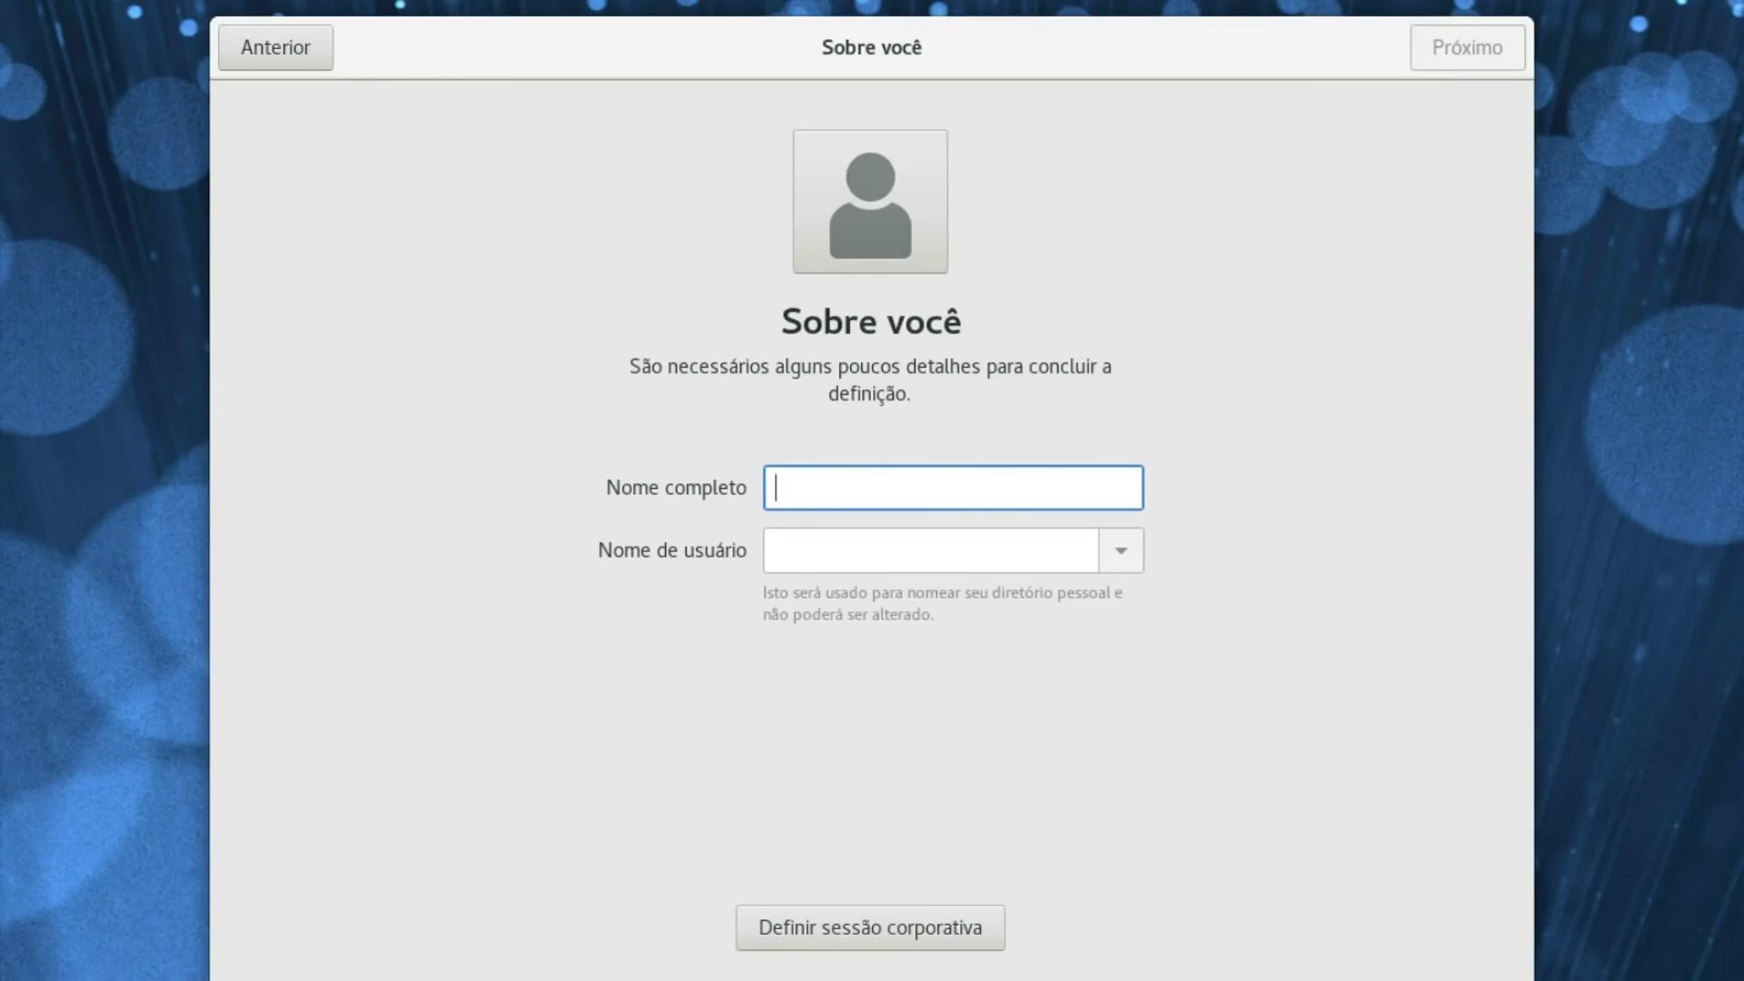
type("rikerlinux")
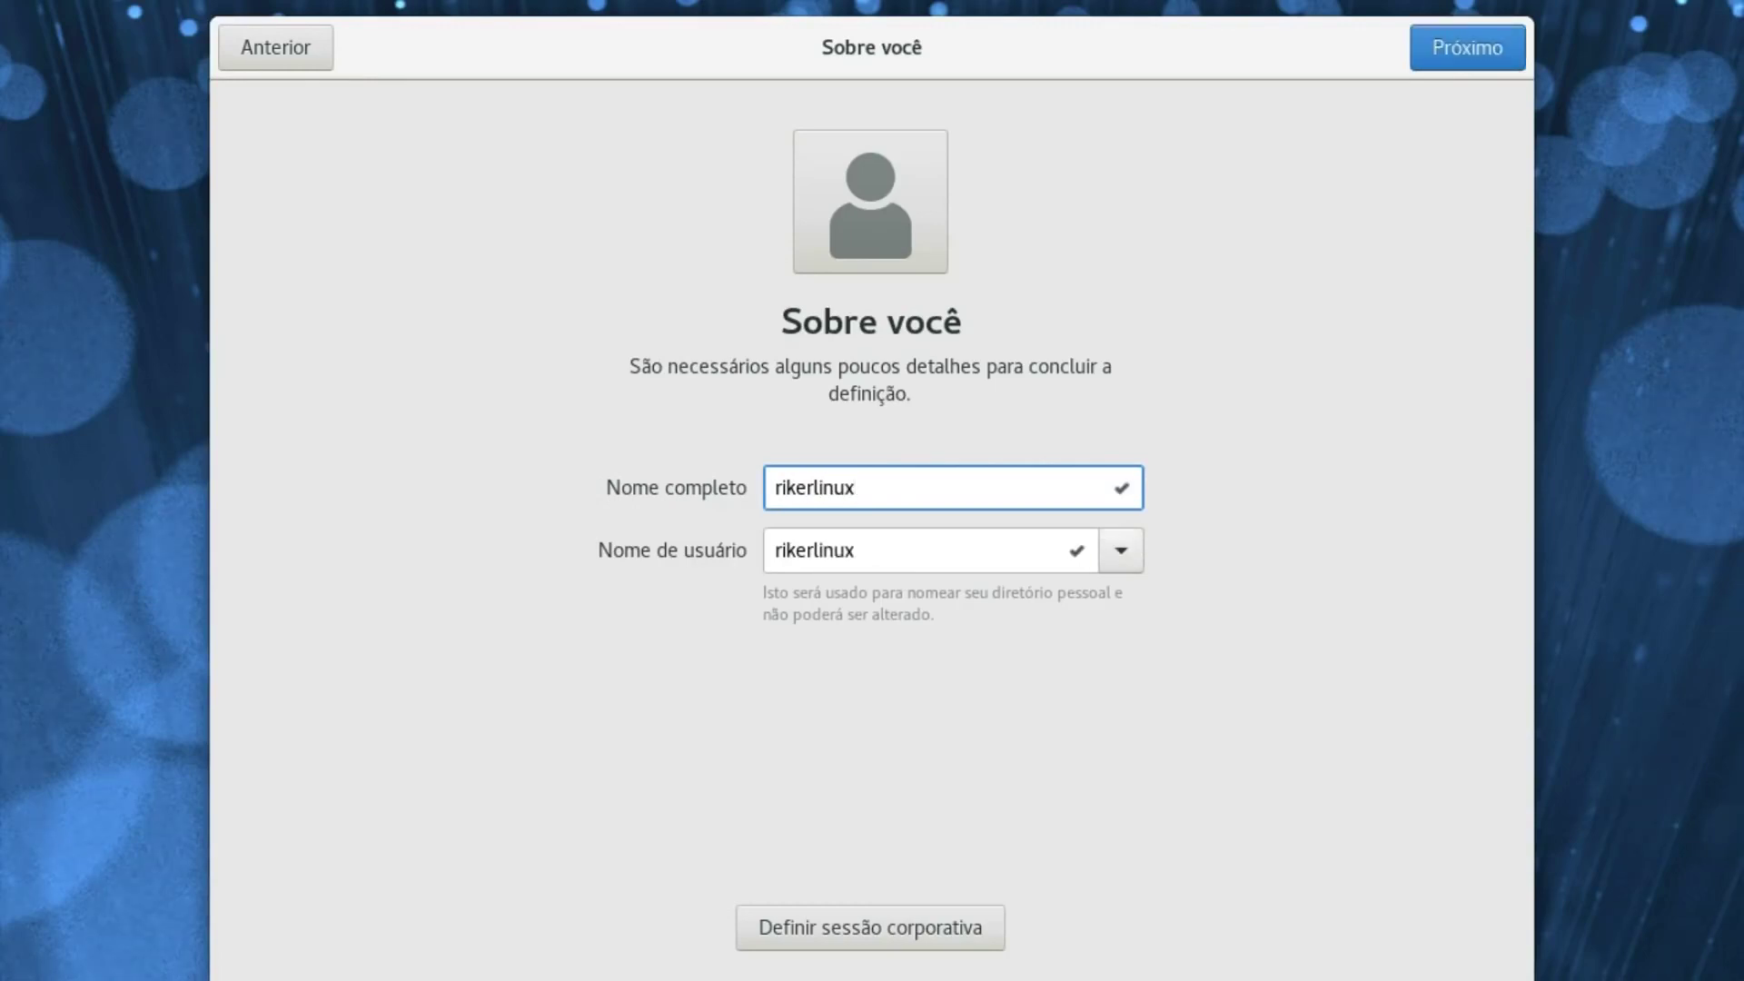
key("Return")
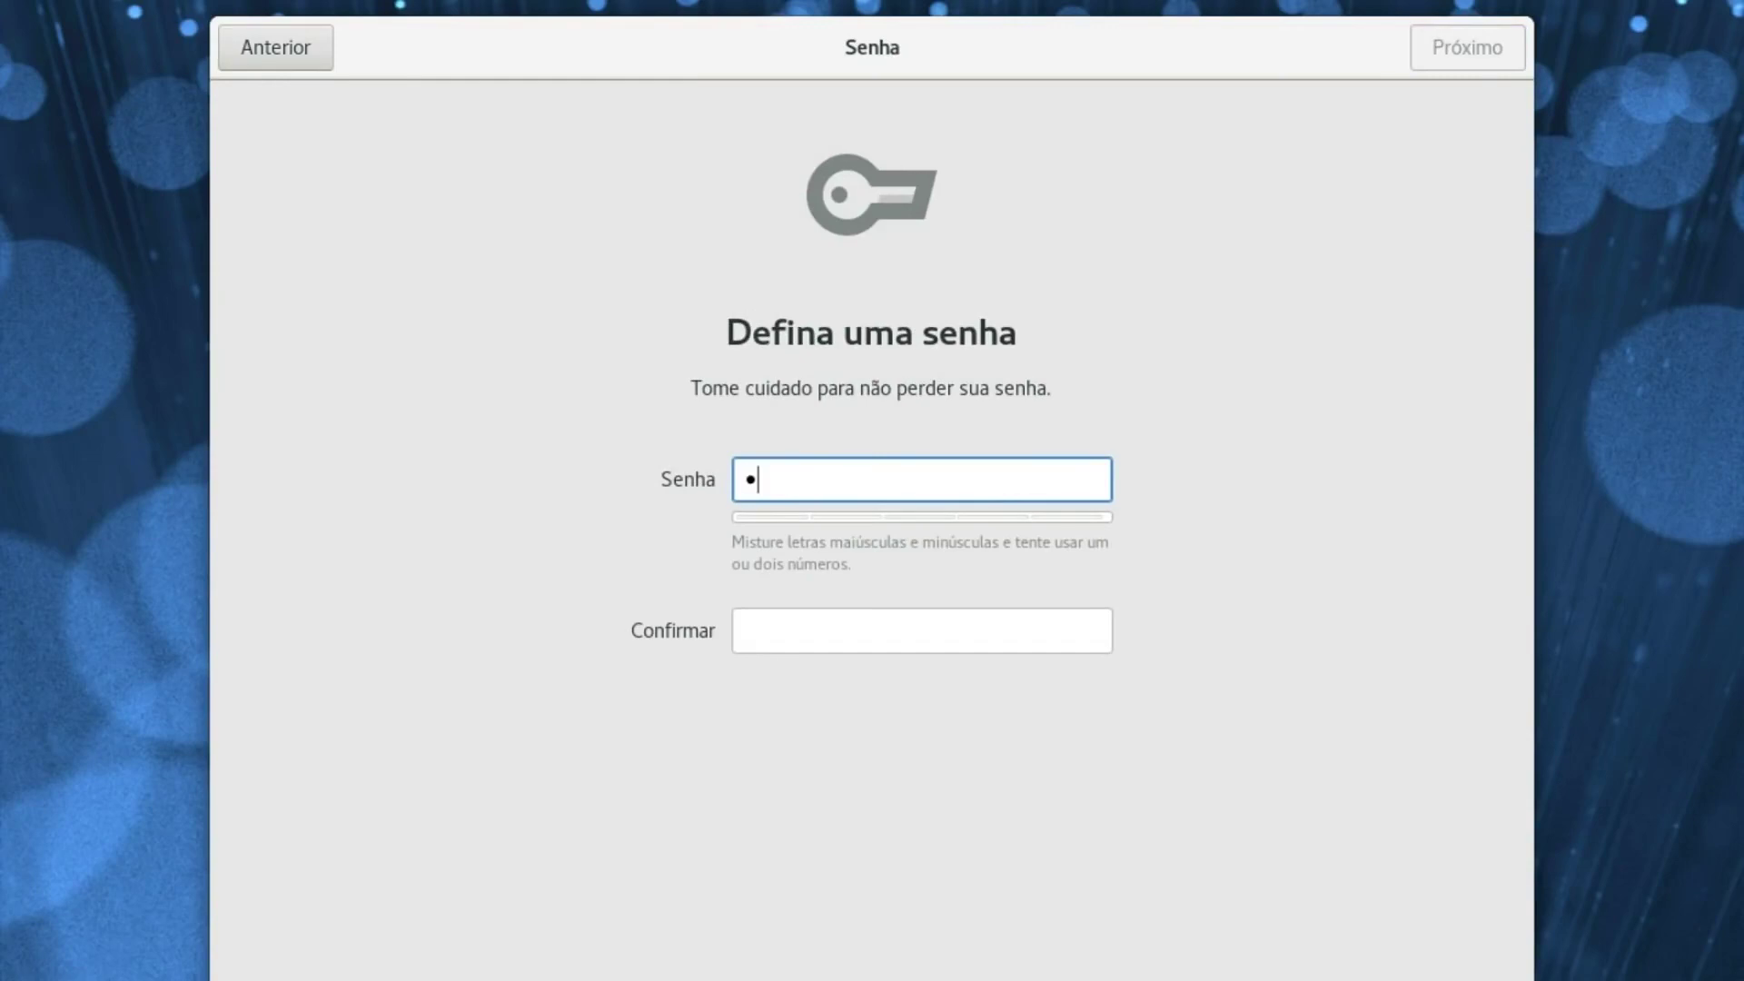
left_click(921, 630)
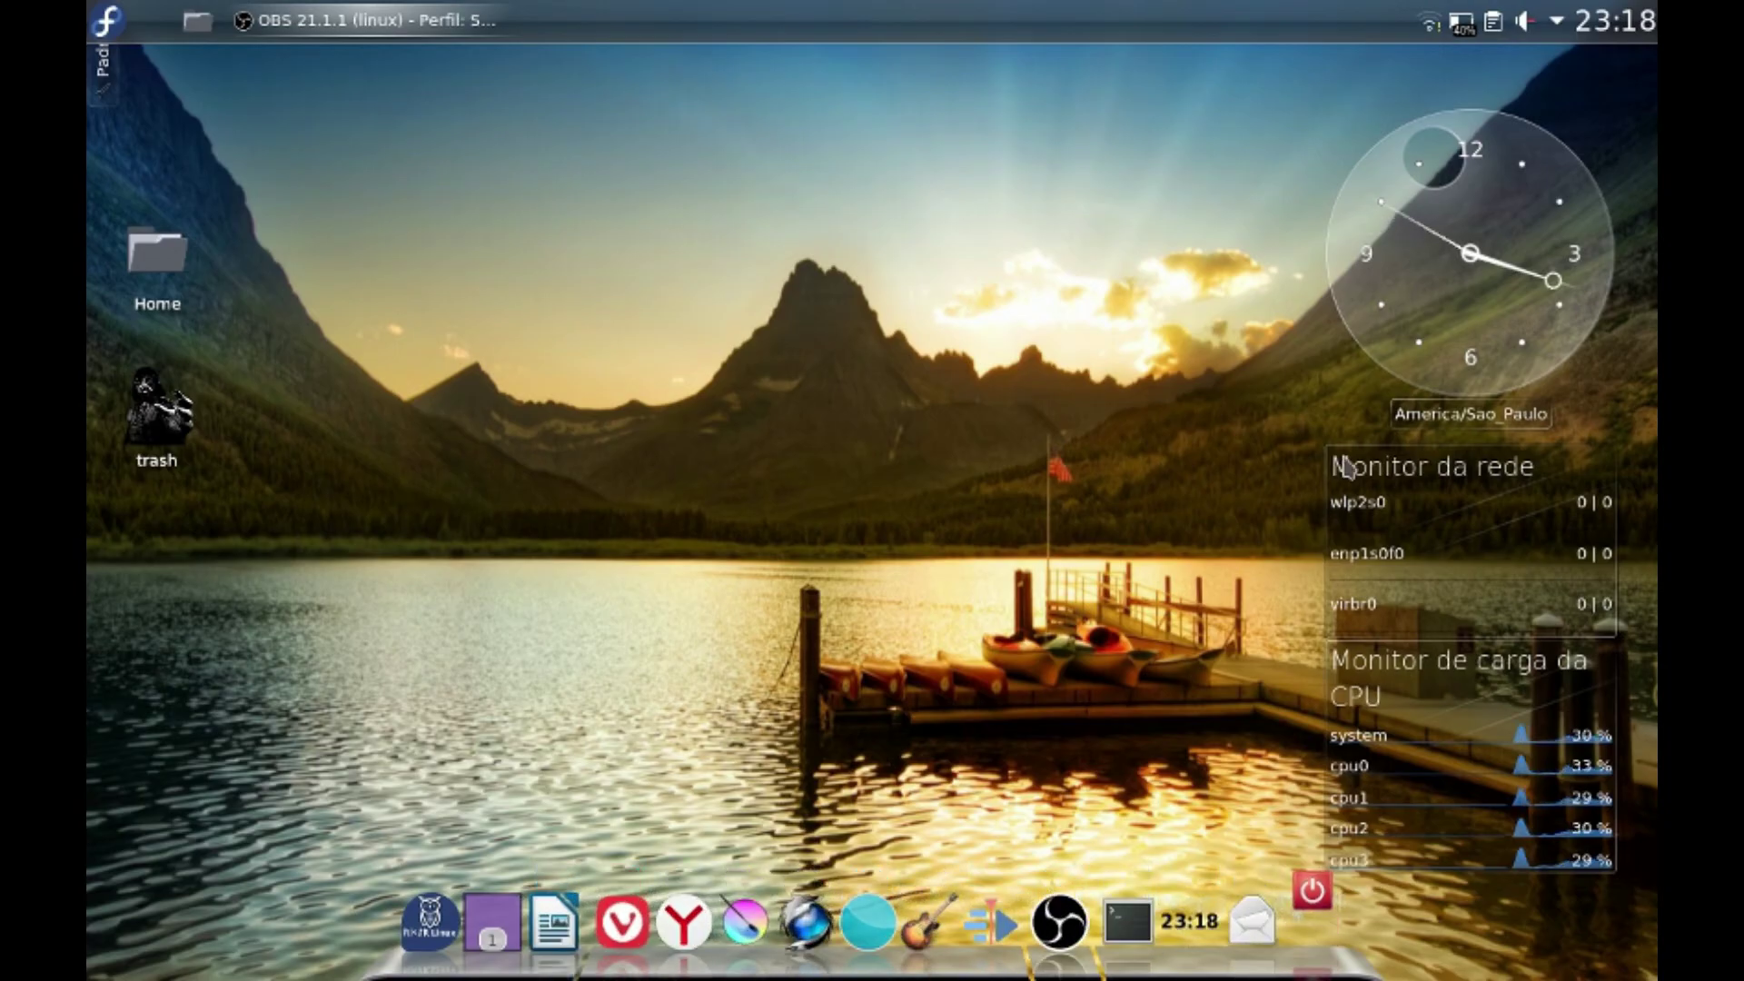
Check the May calendar from the panel clock, then browse the Aplicações menu categories.
left_click(1599, 20)
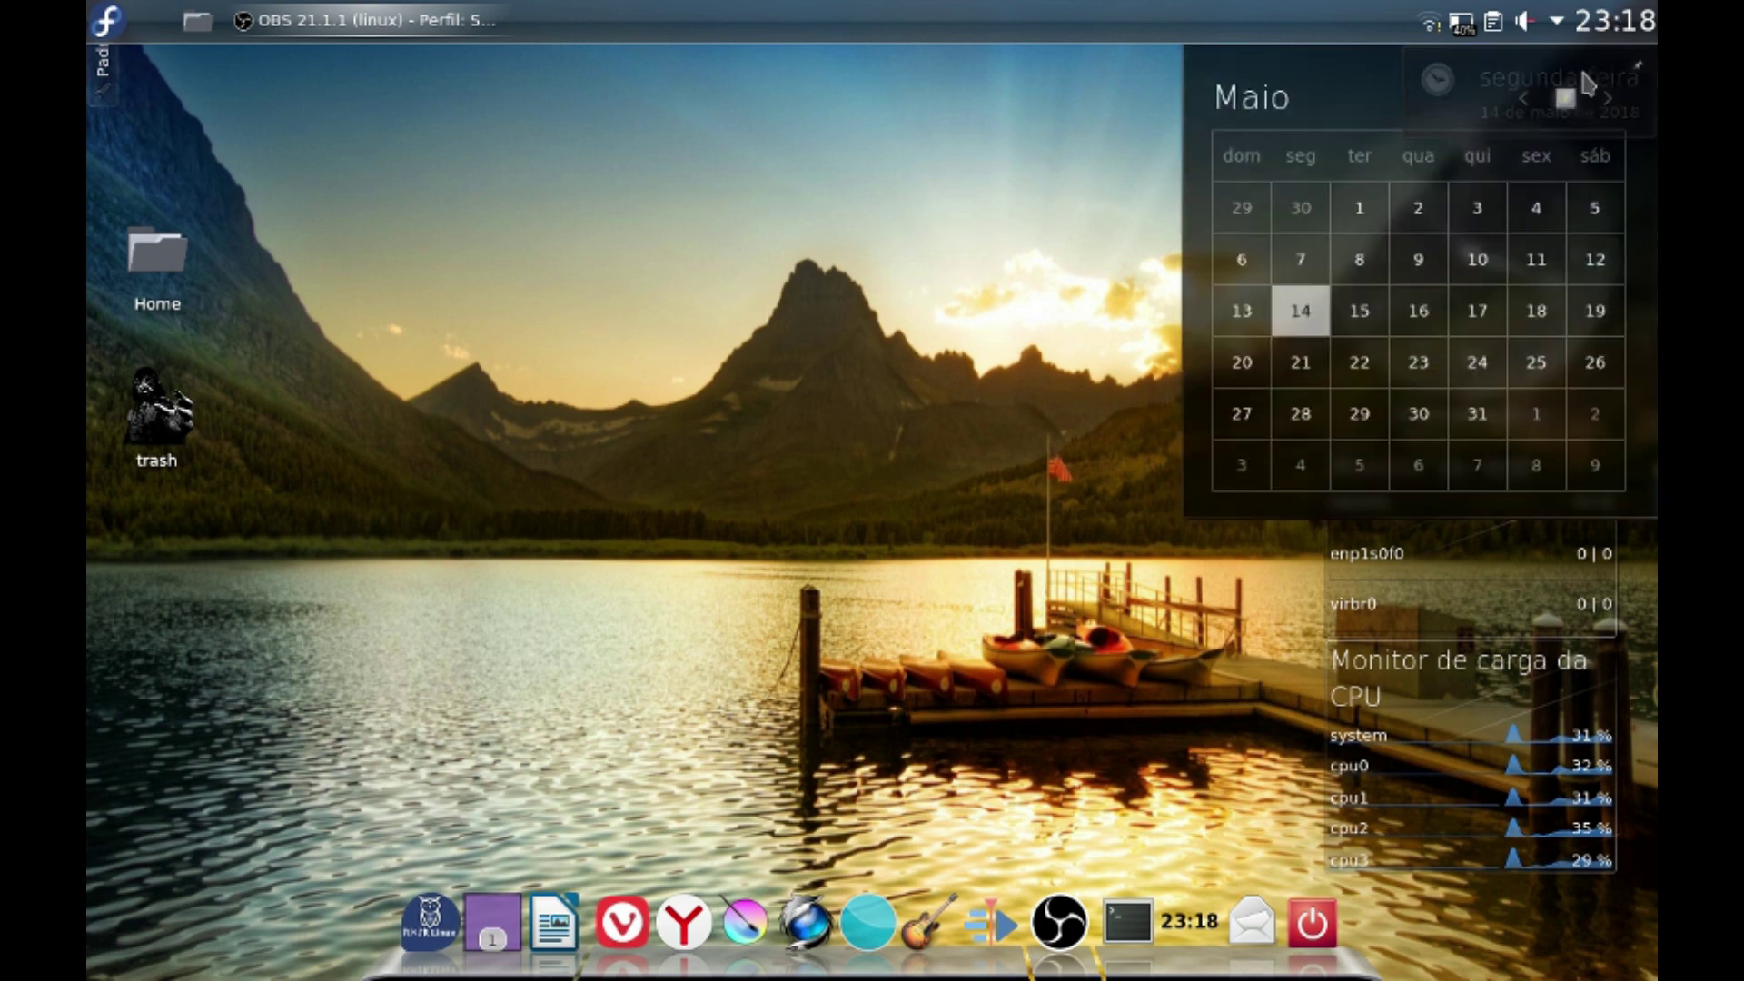
left_click(1061, 466)
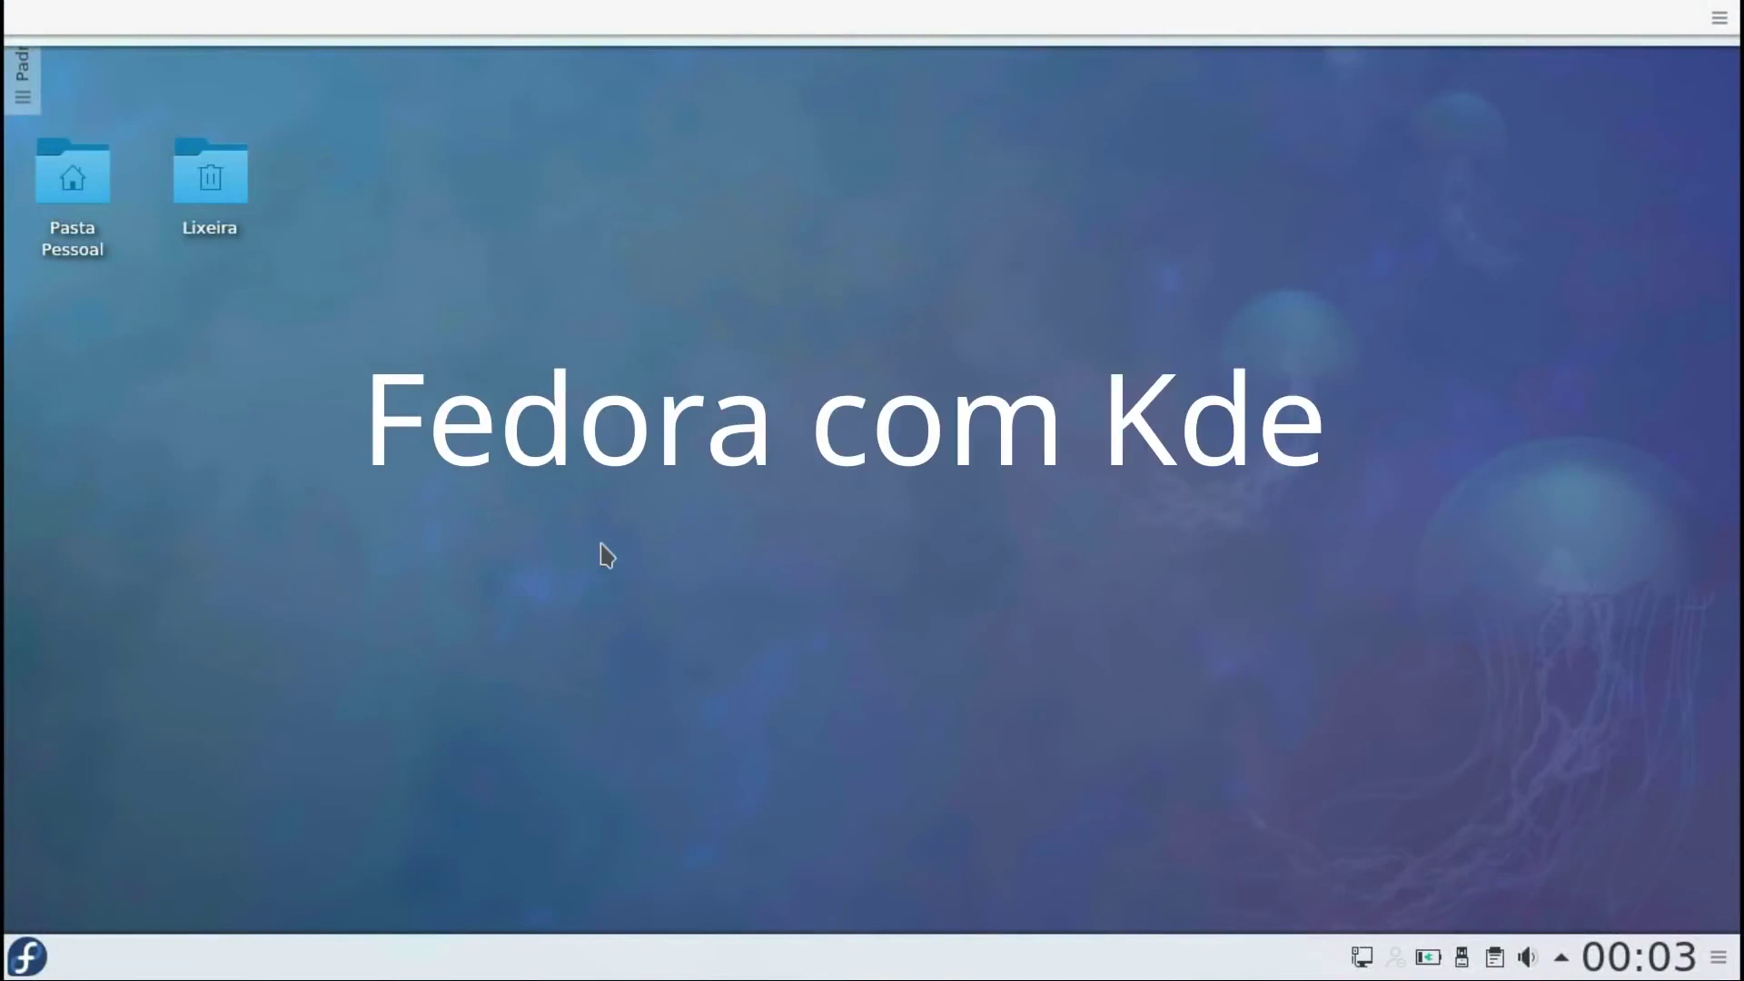
left_click(81, 16)
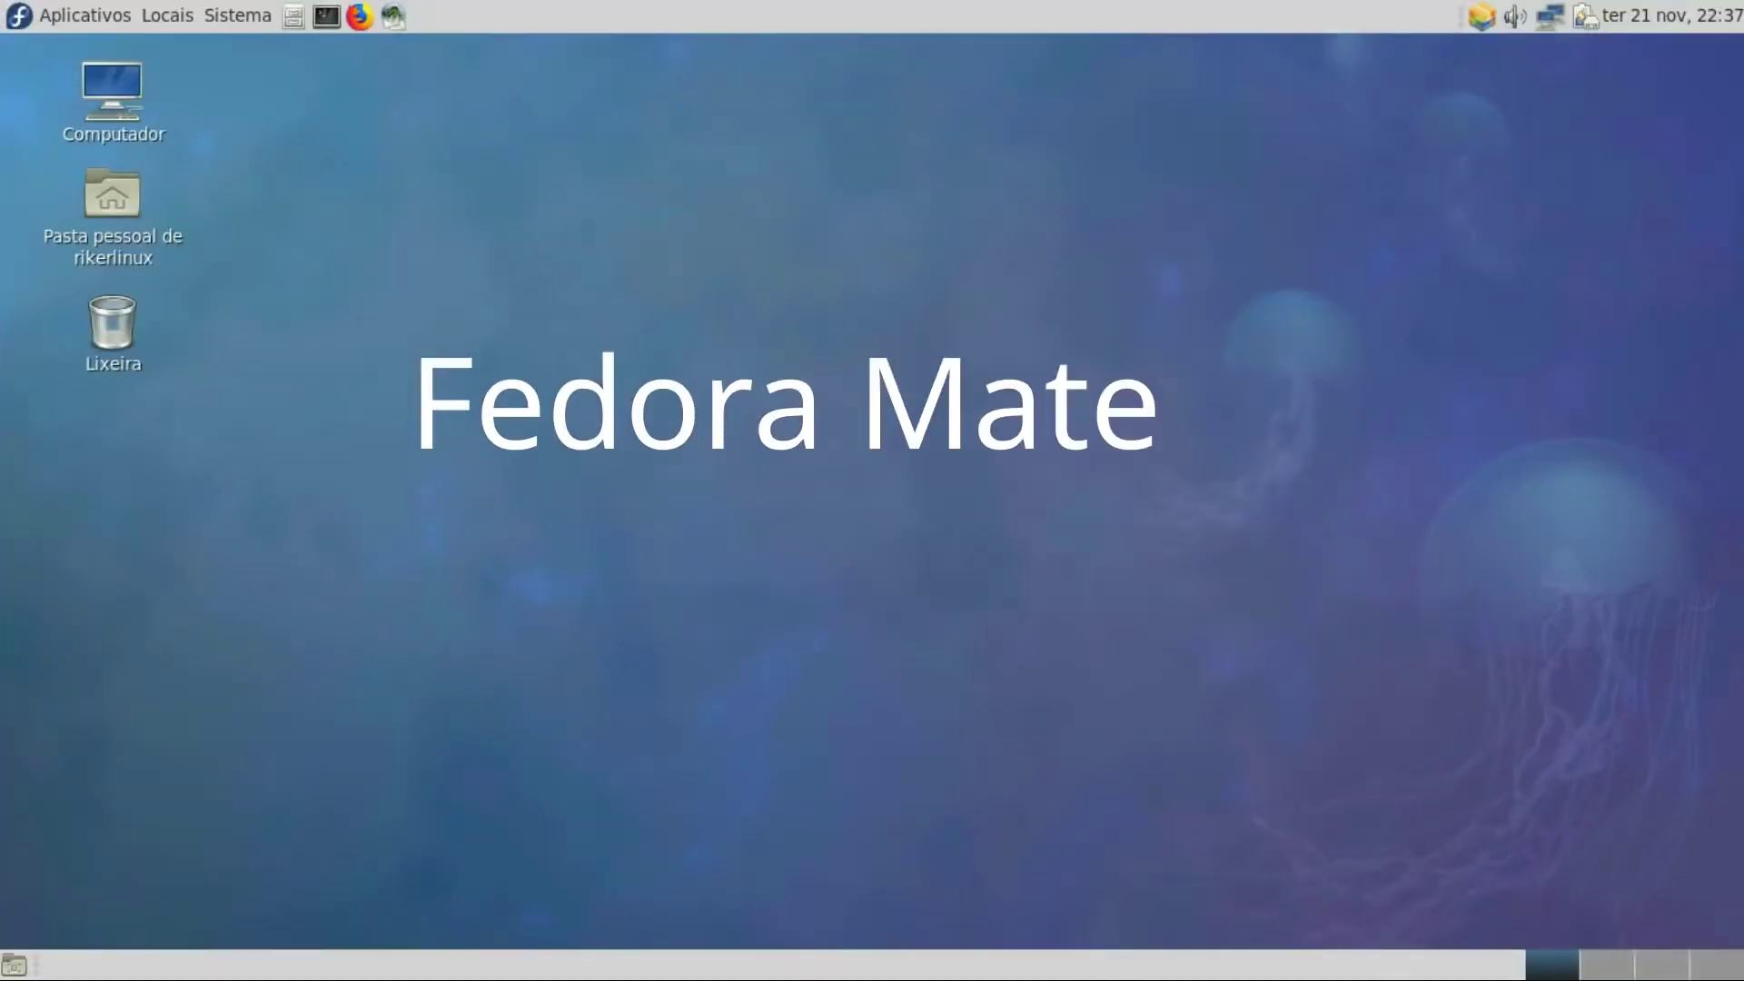
left_click(84, 15)
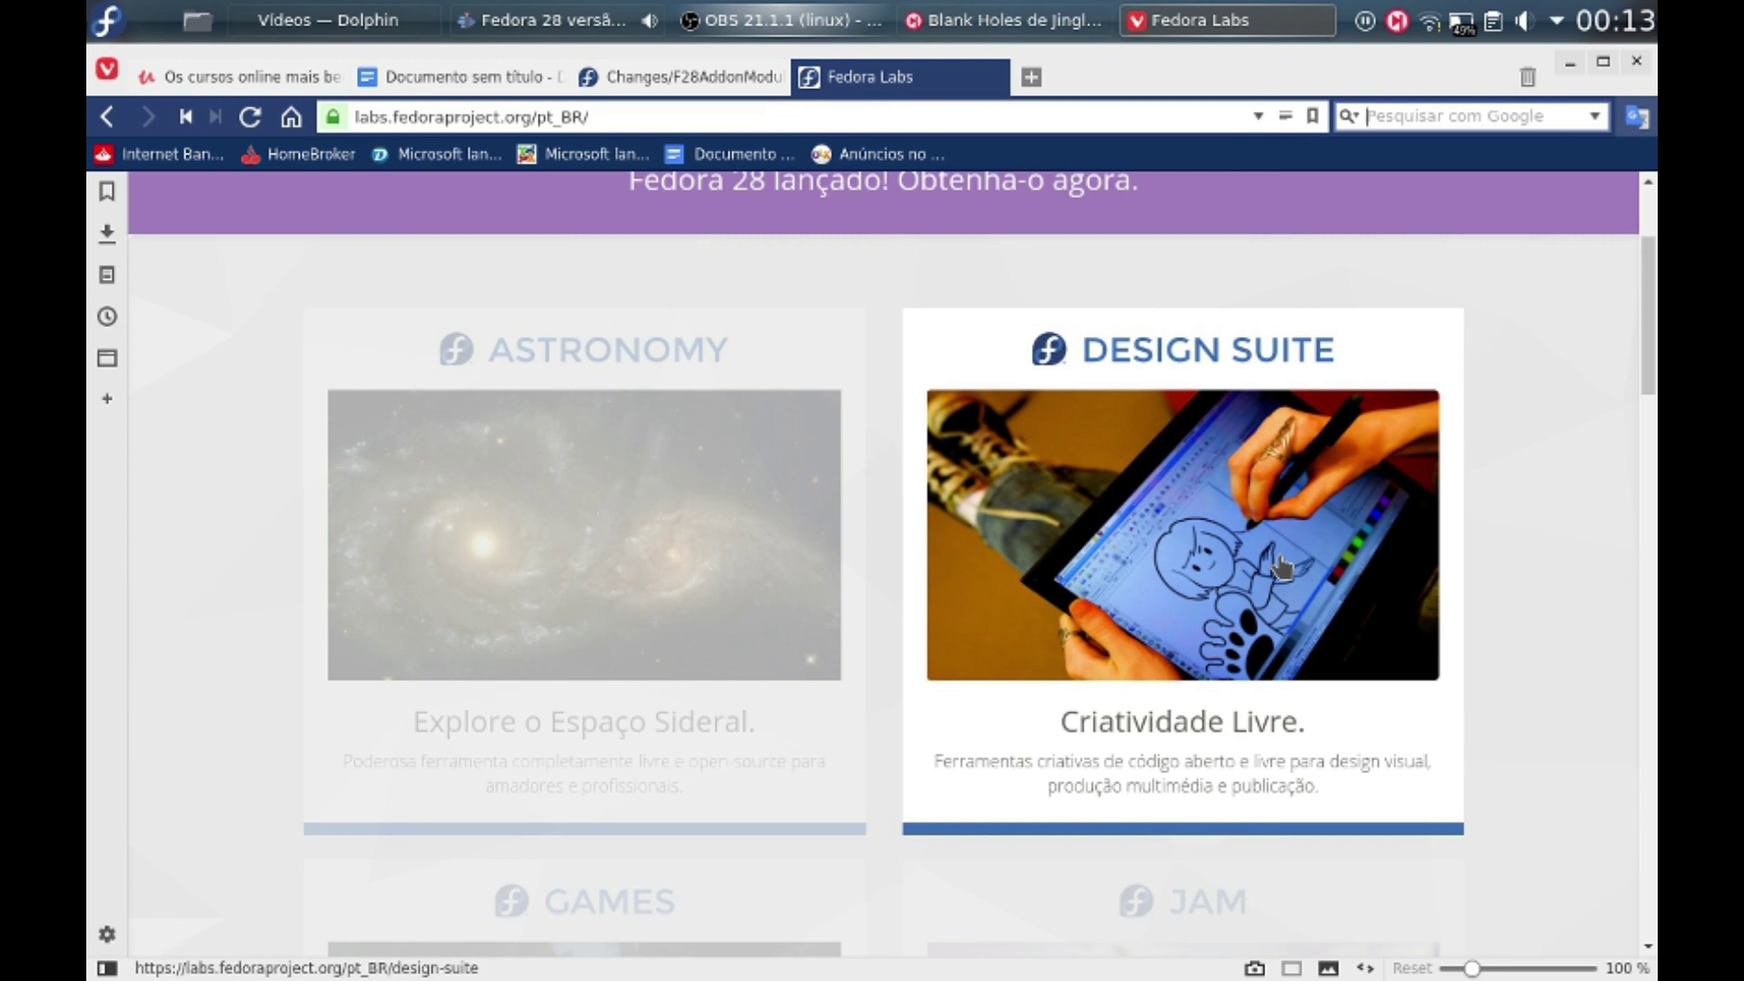
Scroll the Fedora Labs page past Design Suite, Games and Jam to Scientific and Security Lab.
scroll(1283, 568, "down", 5)
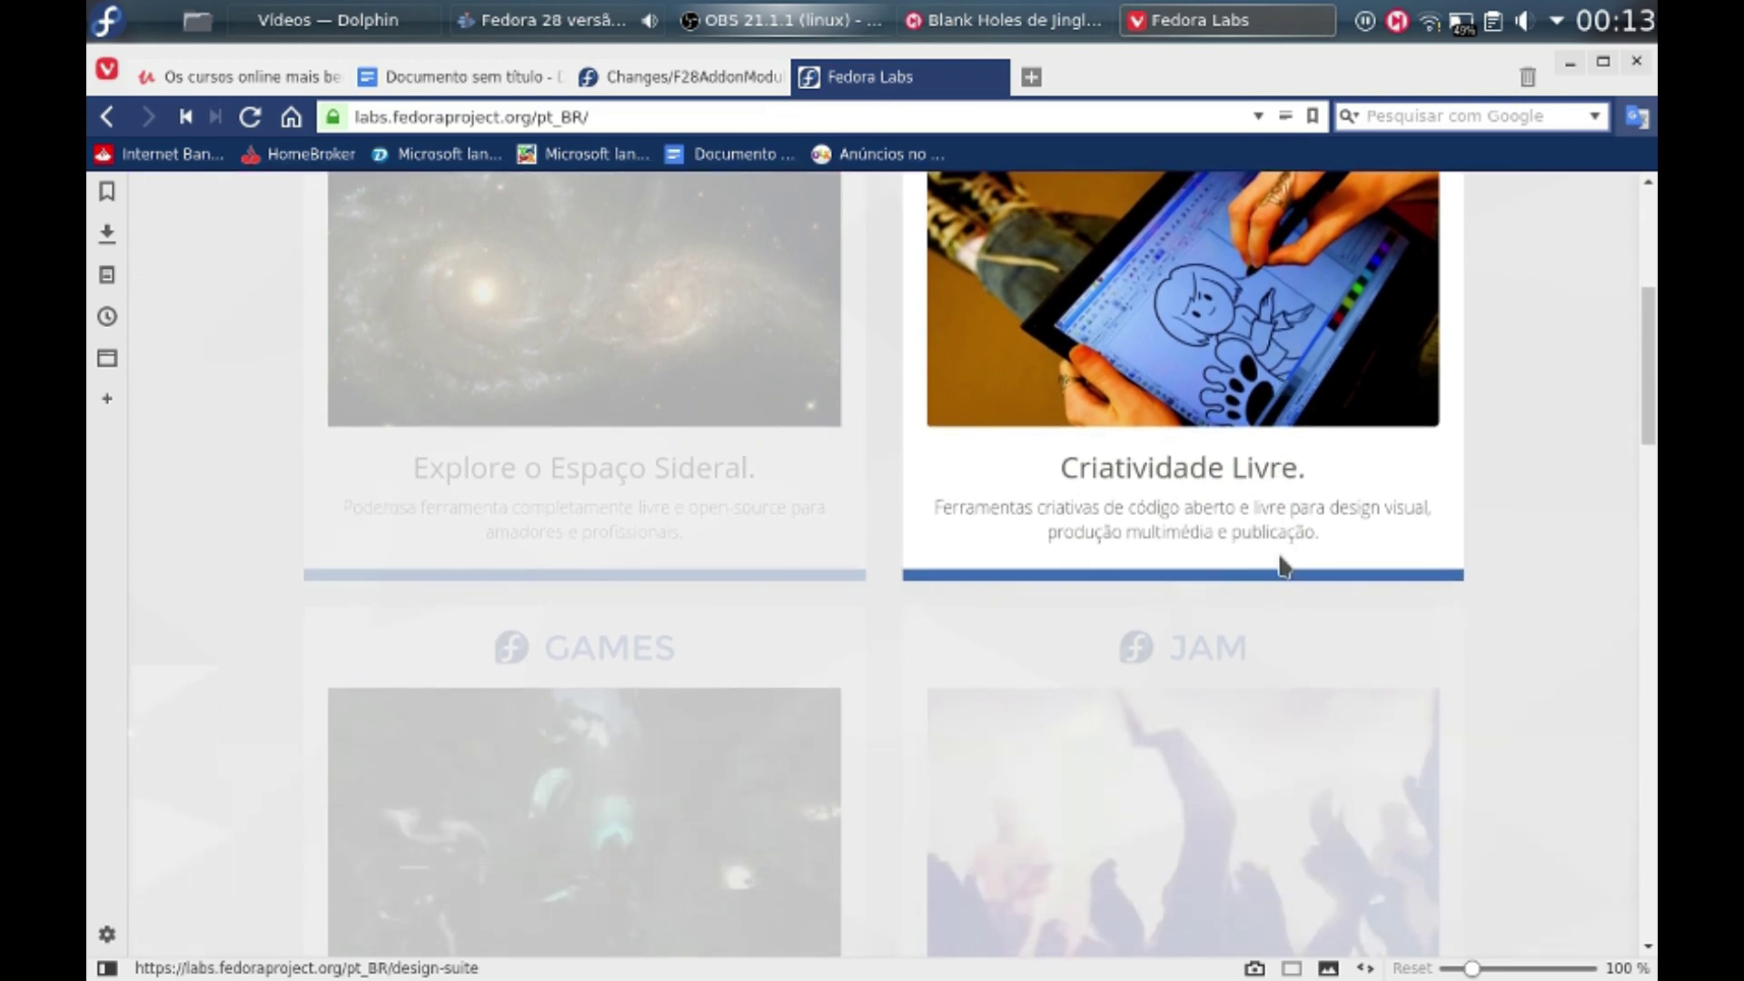
scroll(1129, 701, "down", 1)
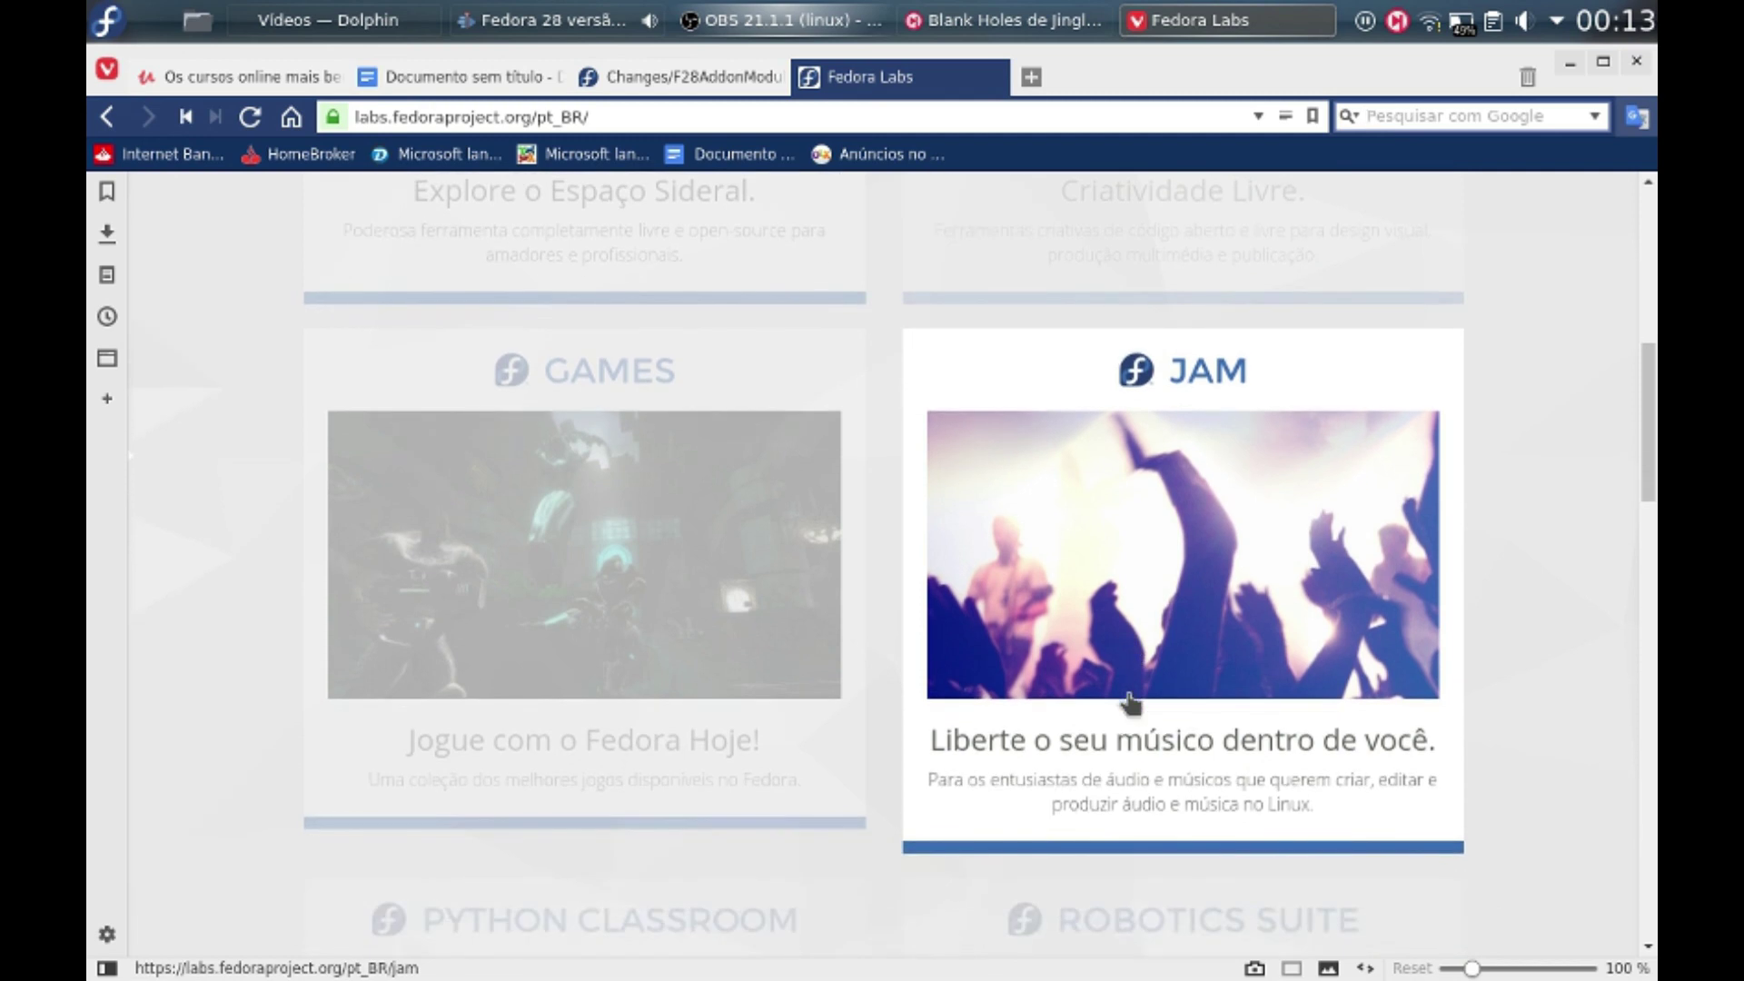
scroll(1402, 449, "down", 11)
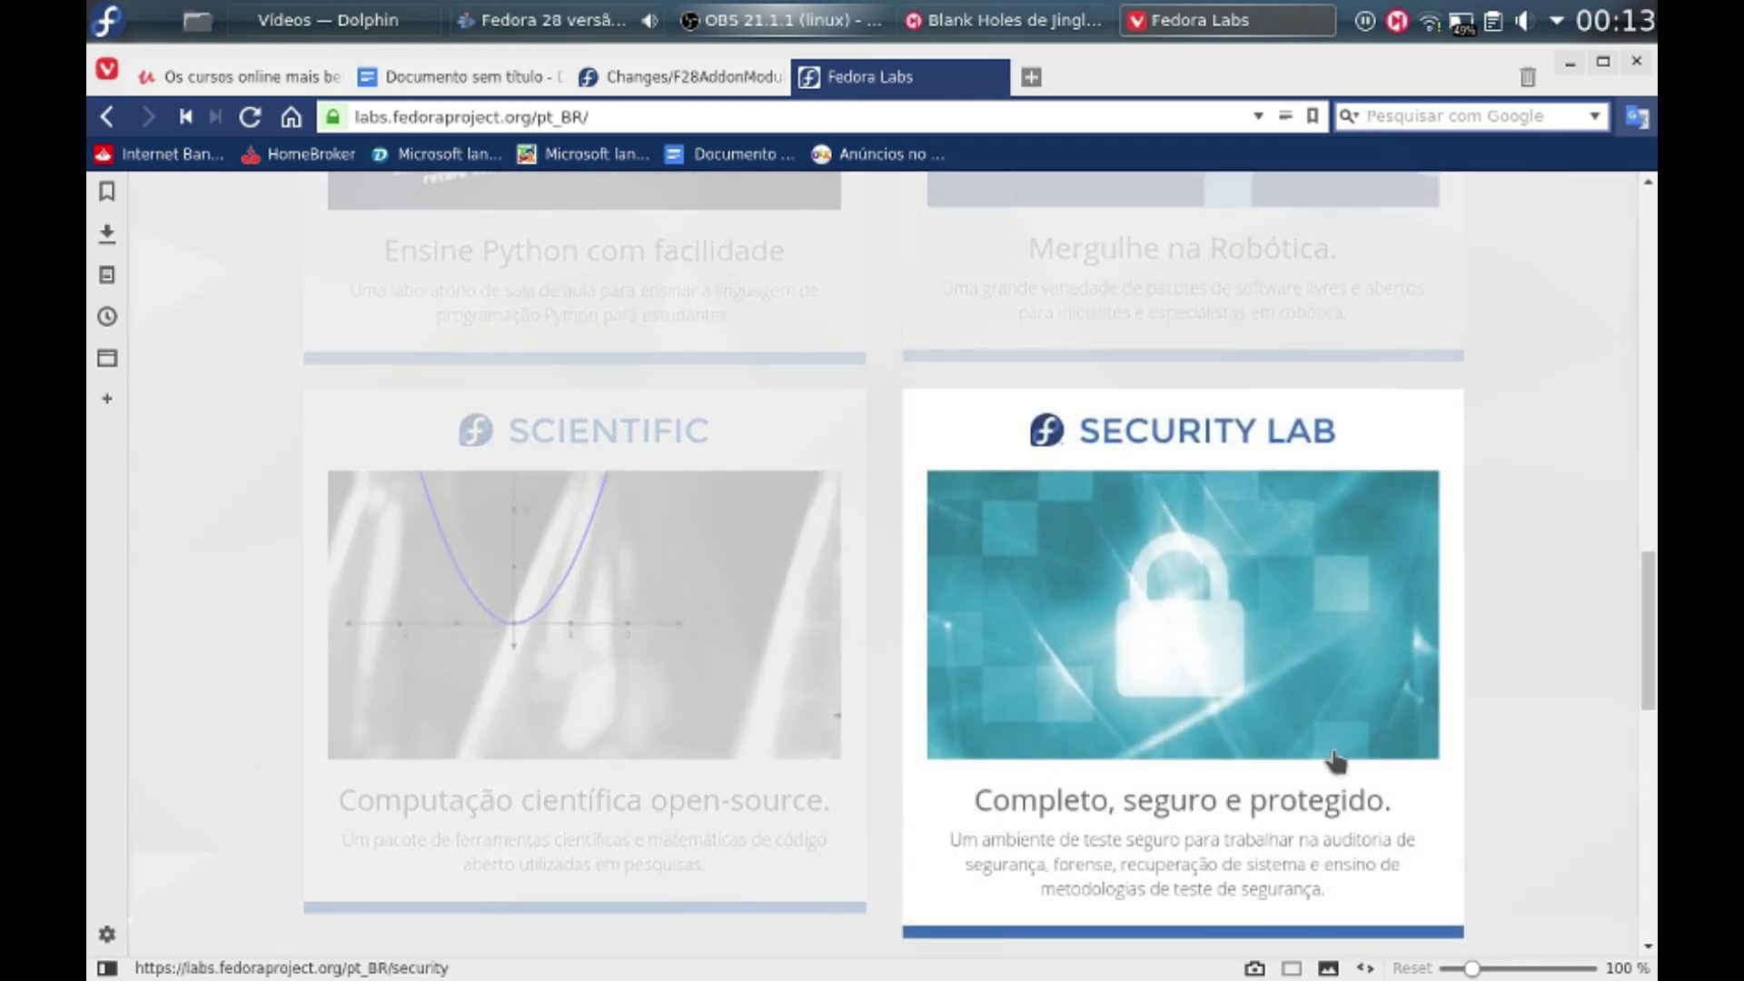
scroll(1230, 641, "down", 1)
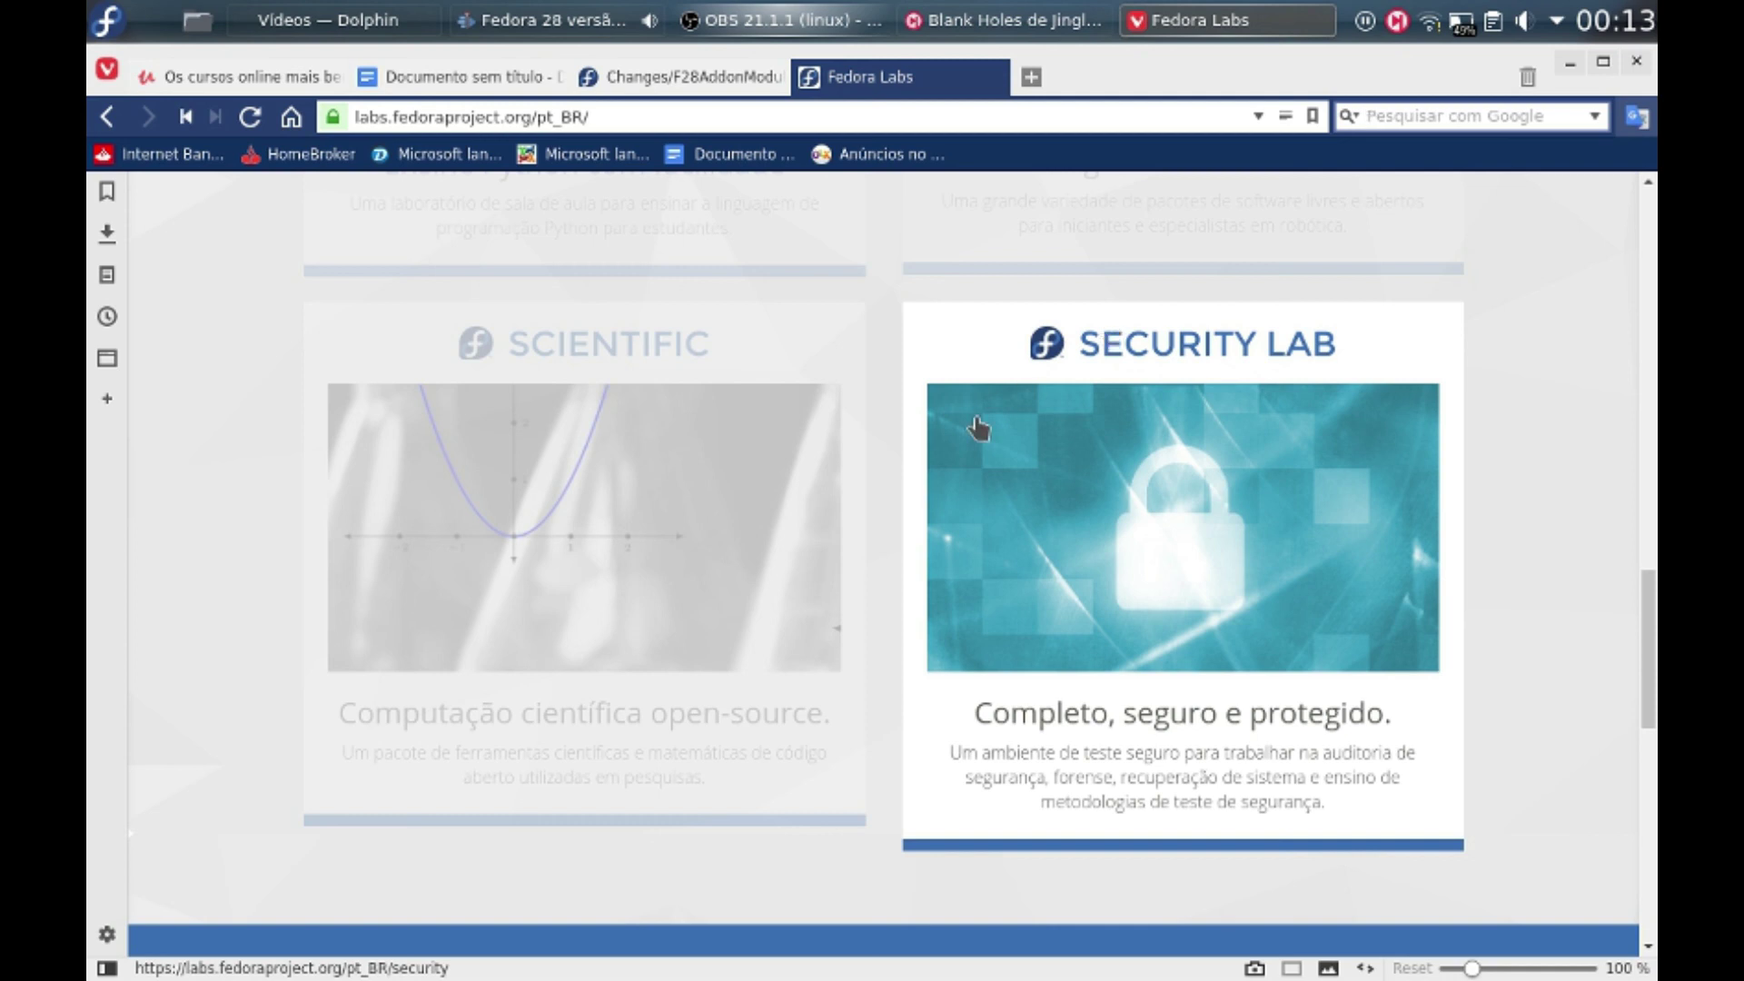
scroll(1099, 374, "down", 1)
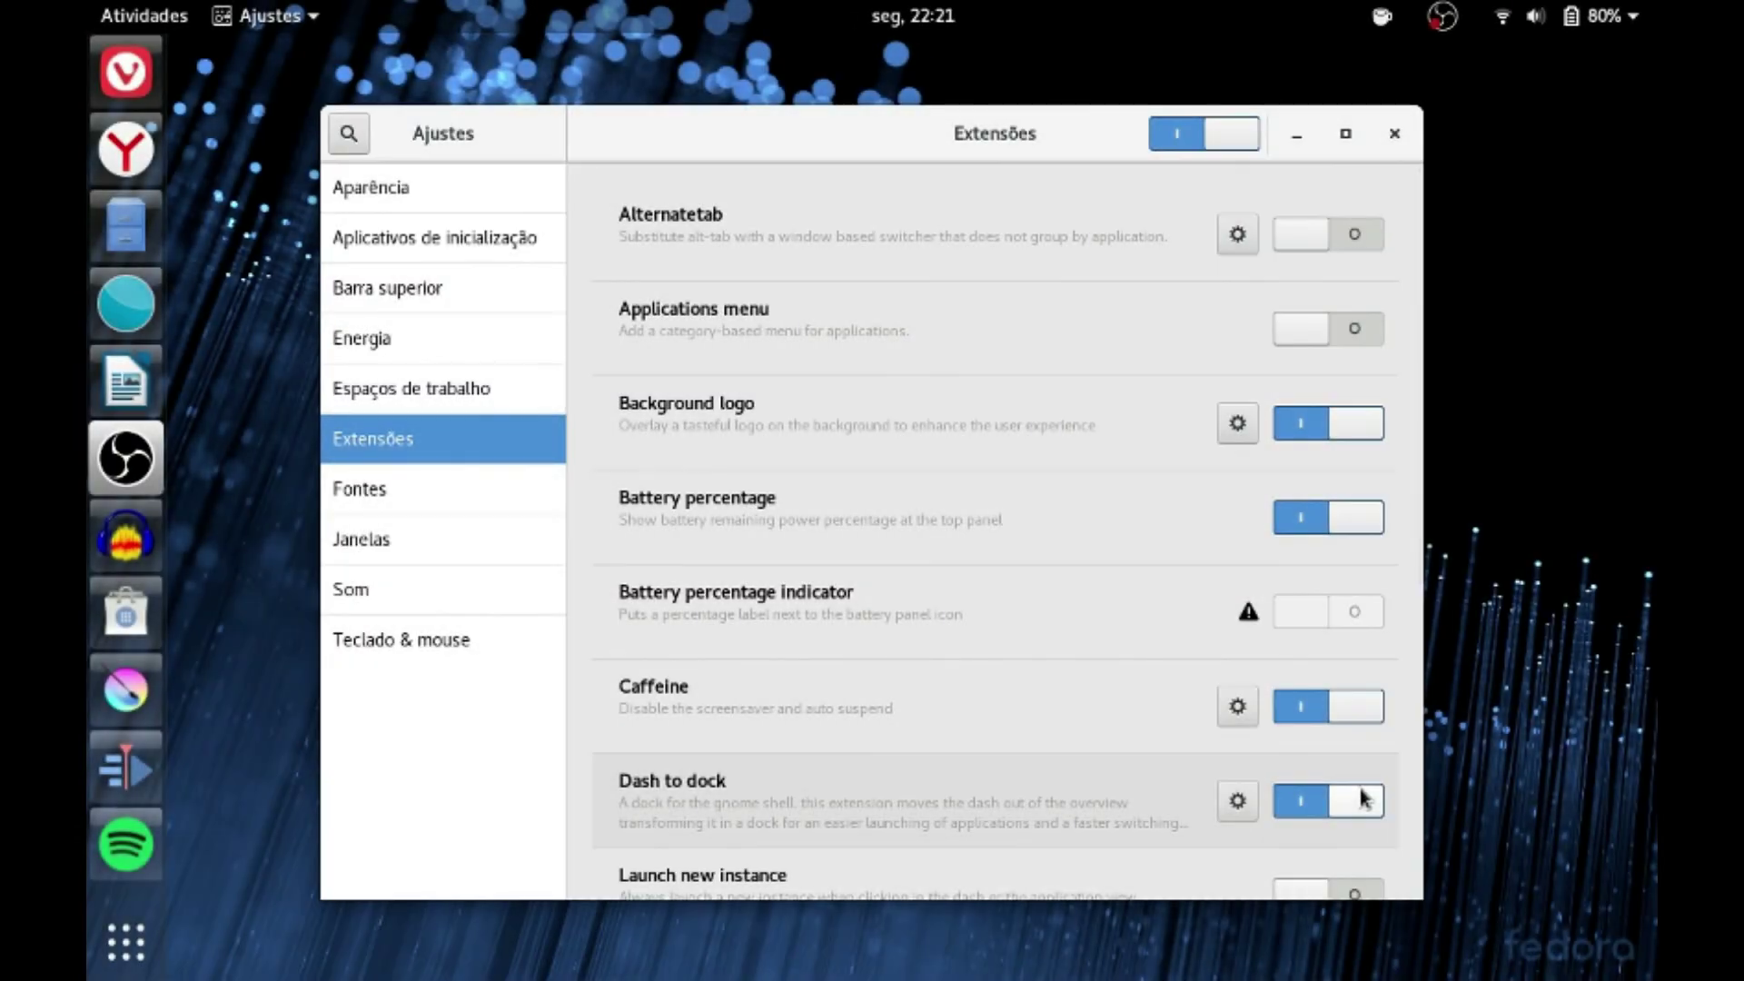
Set the Aparência icon theme to Flat Material 1.1, leaving the application theme unchanged, and close Tweaks.
left_click(454, 189)
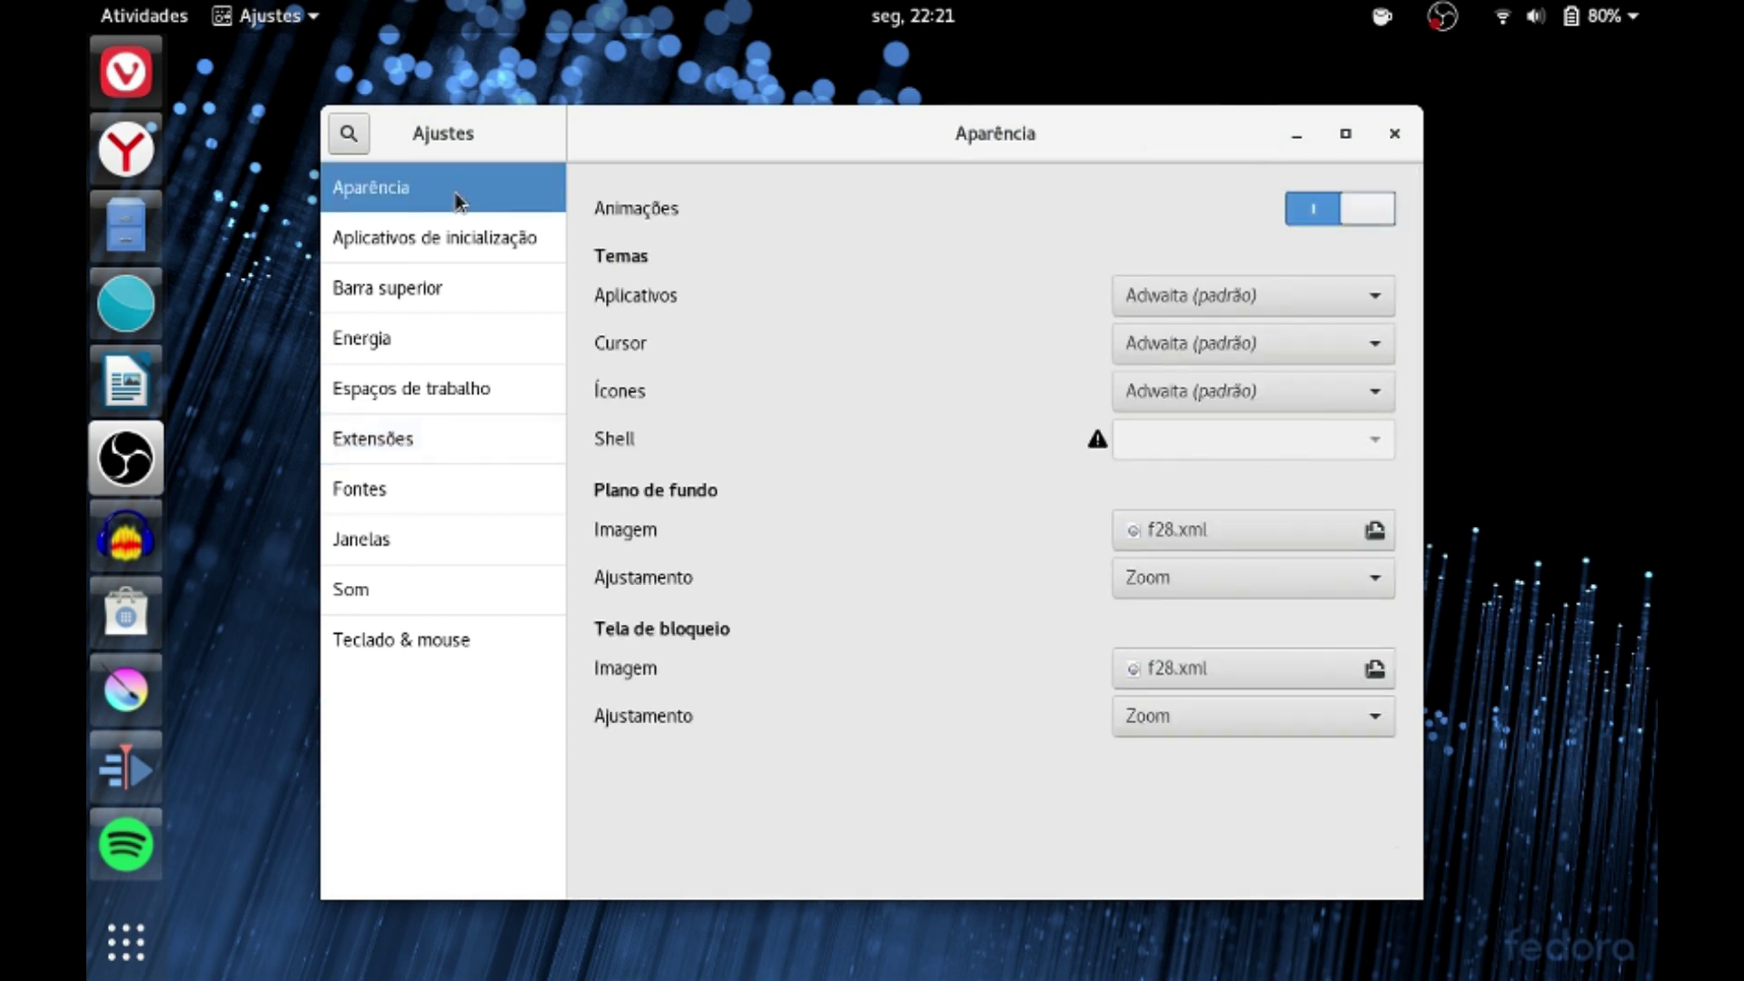
left_click(1258, 305)
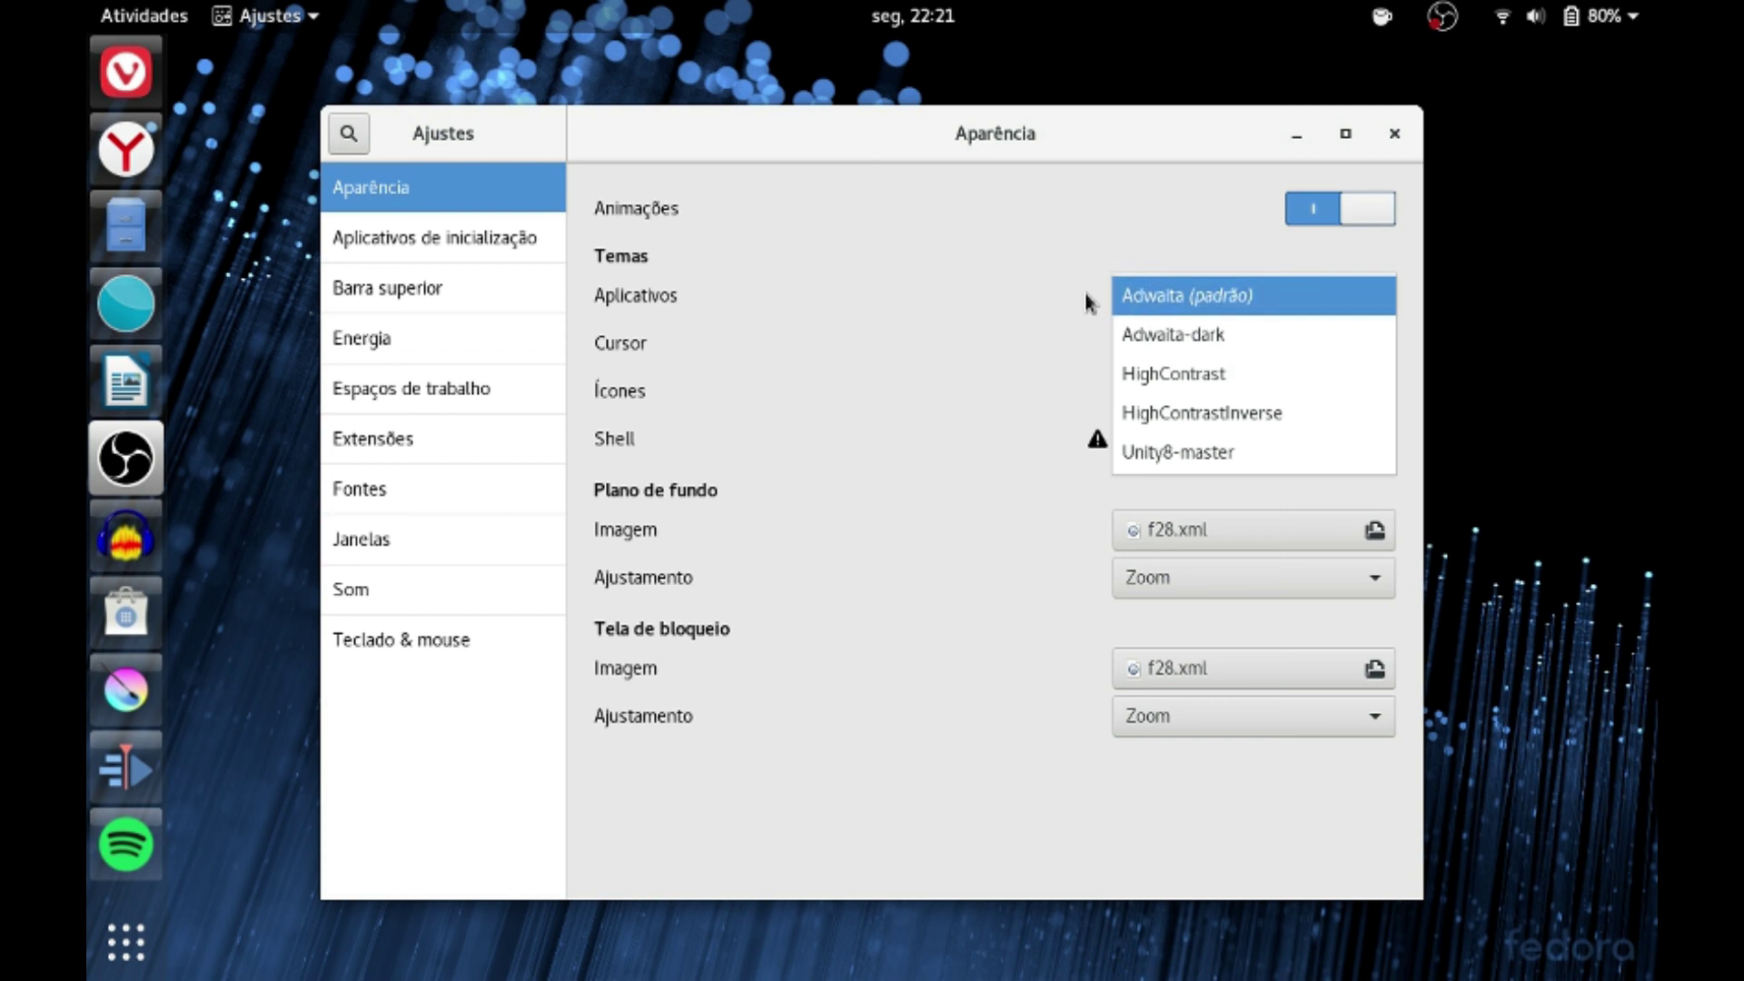
left_click(1015, 292)
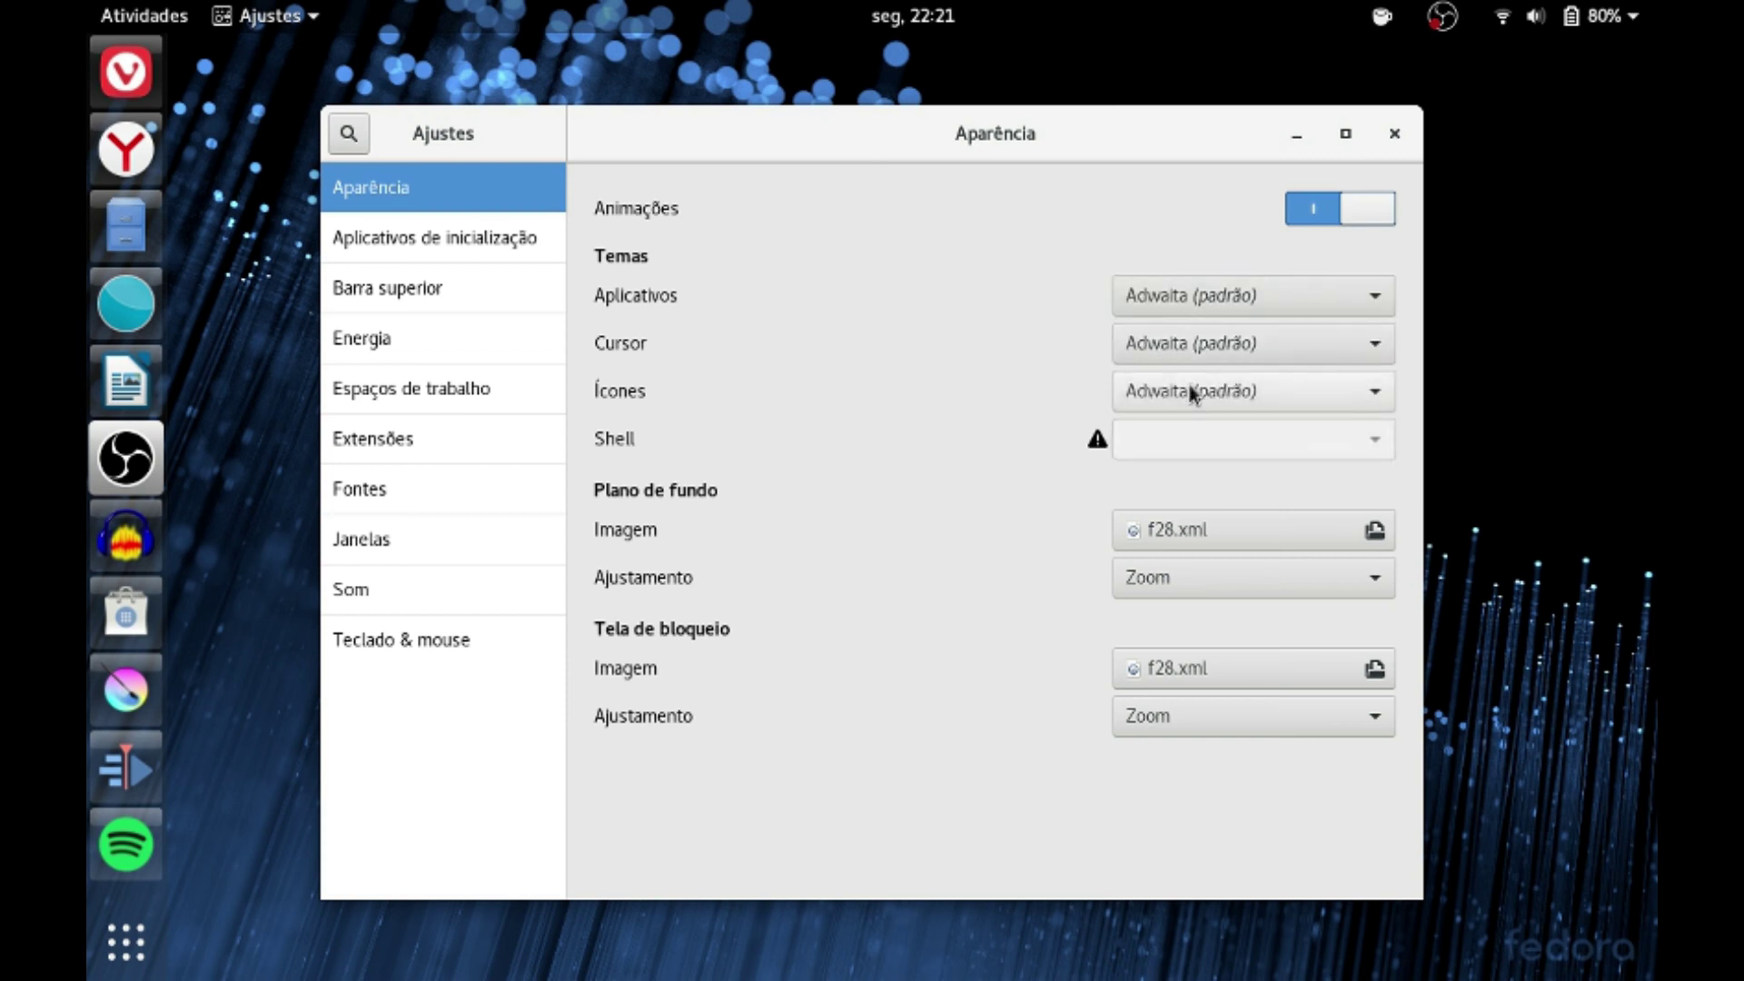
left_click(1192, 393)
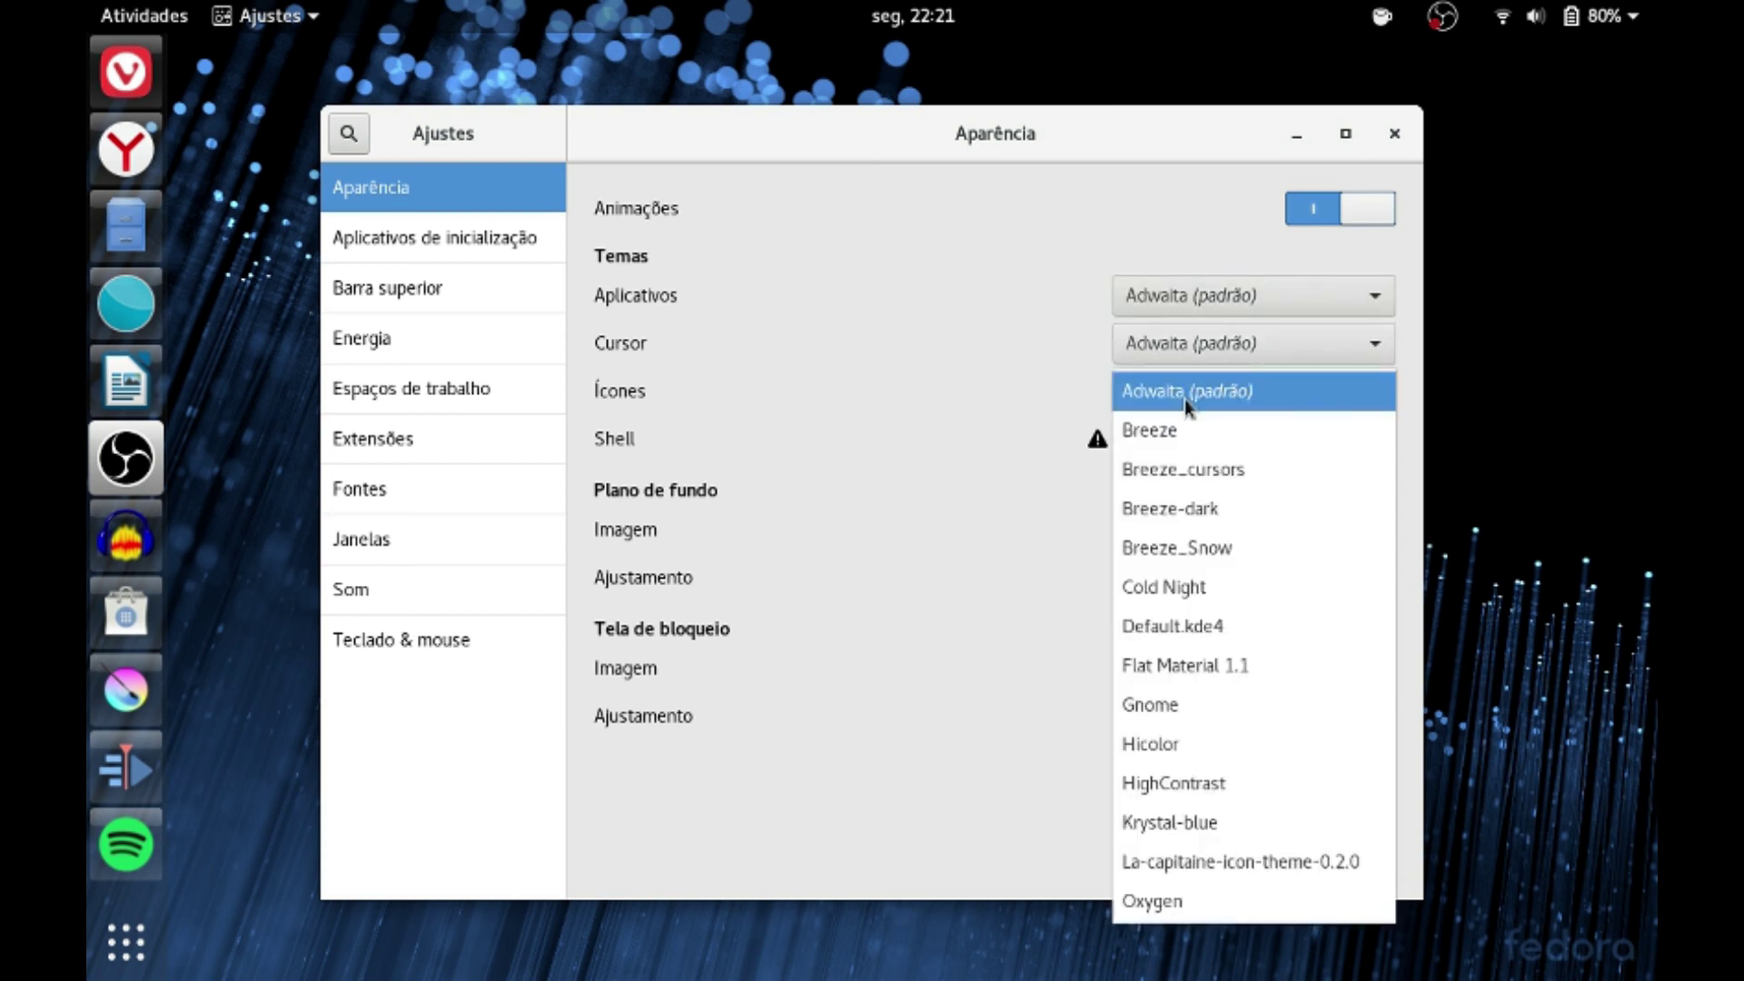
left_click(1191, 667)
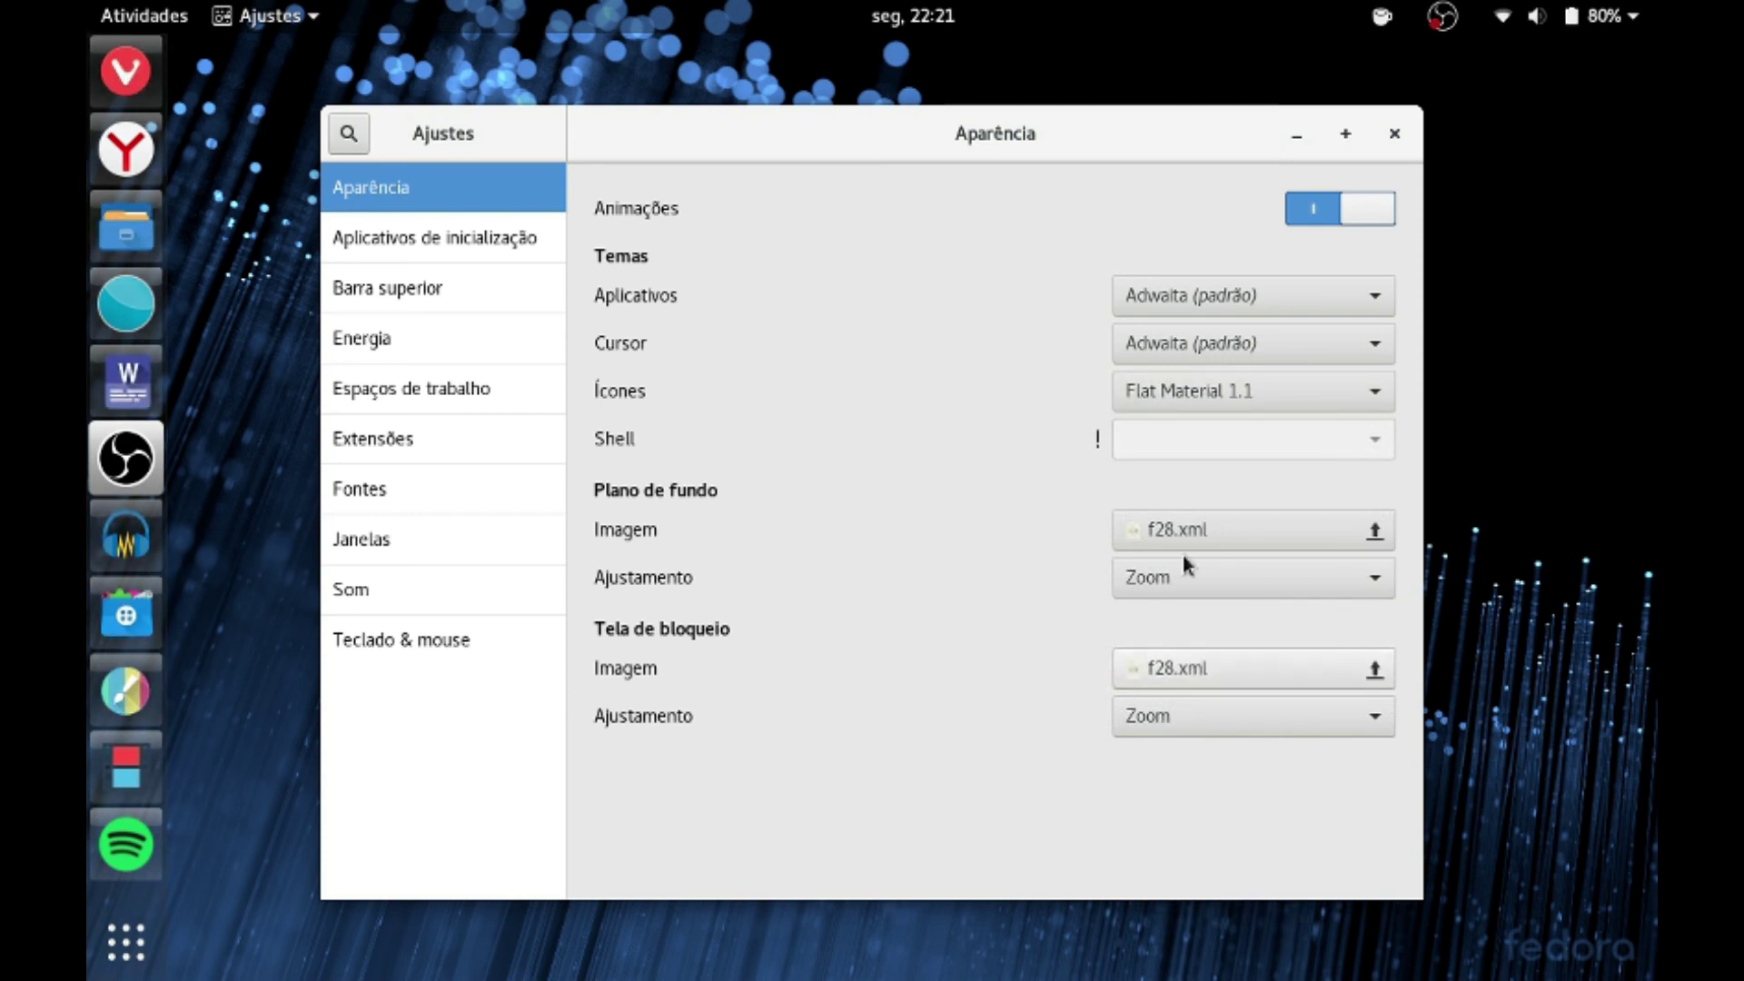
left_click(1399, 140)
Open the desktop background settings, then browse all applications and launch Files (Arquivos).
right_click(661, 292)
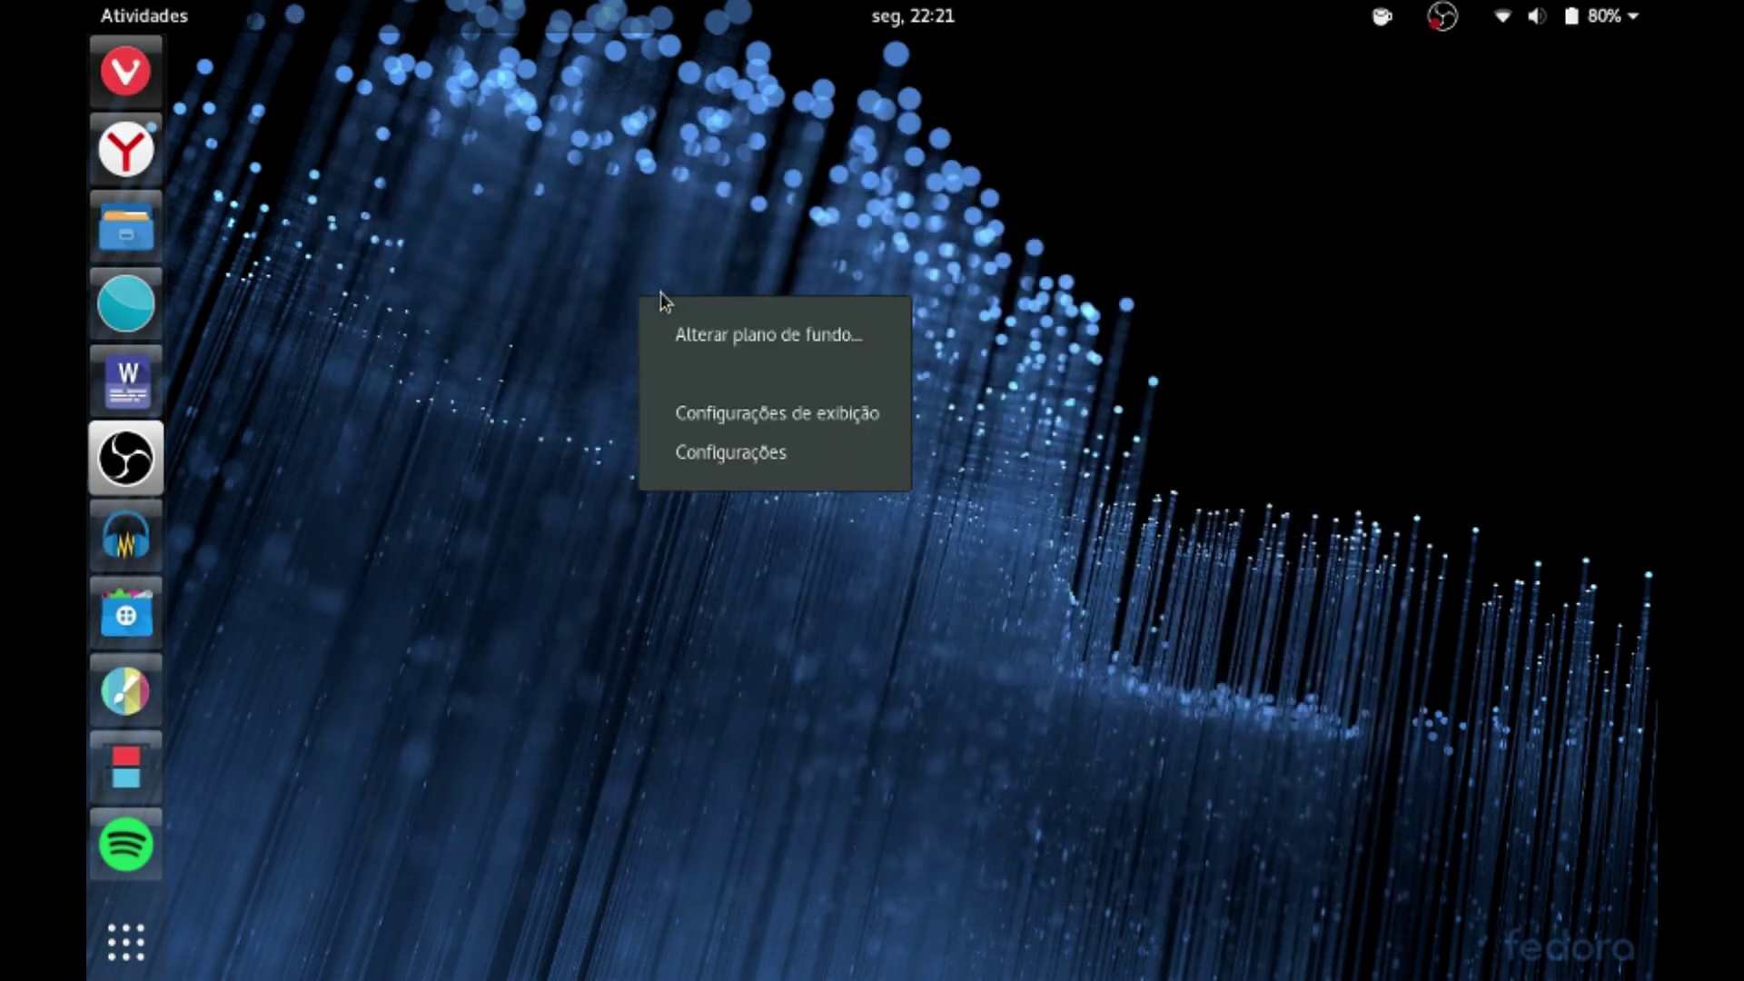
left_click(798, 334)
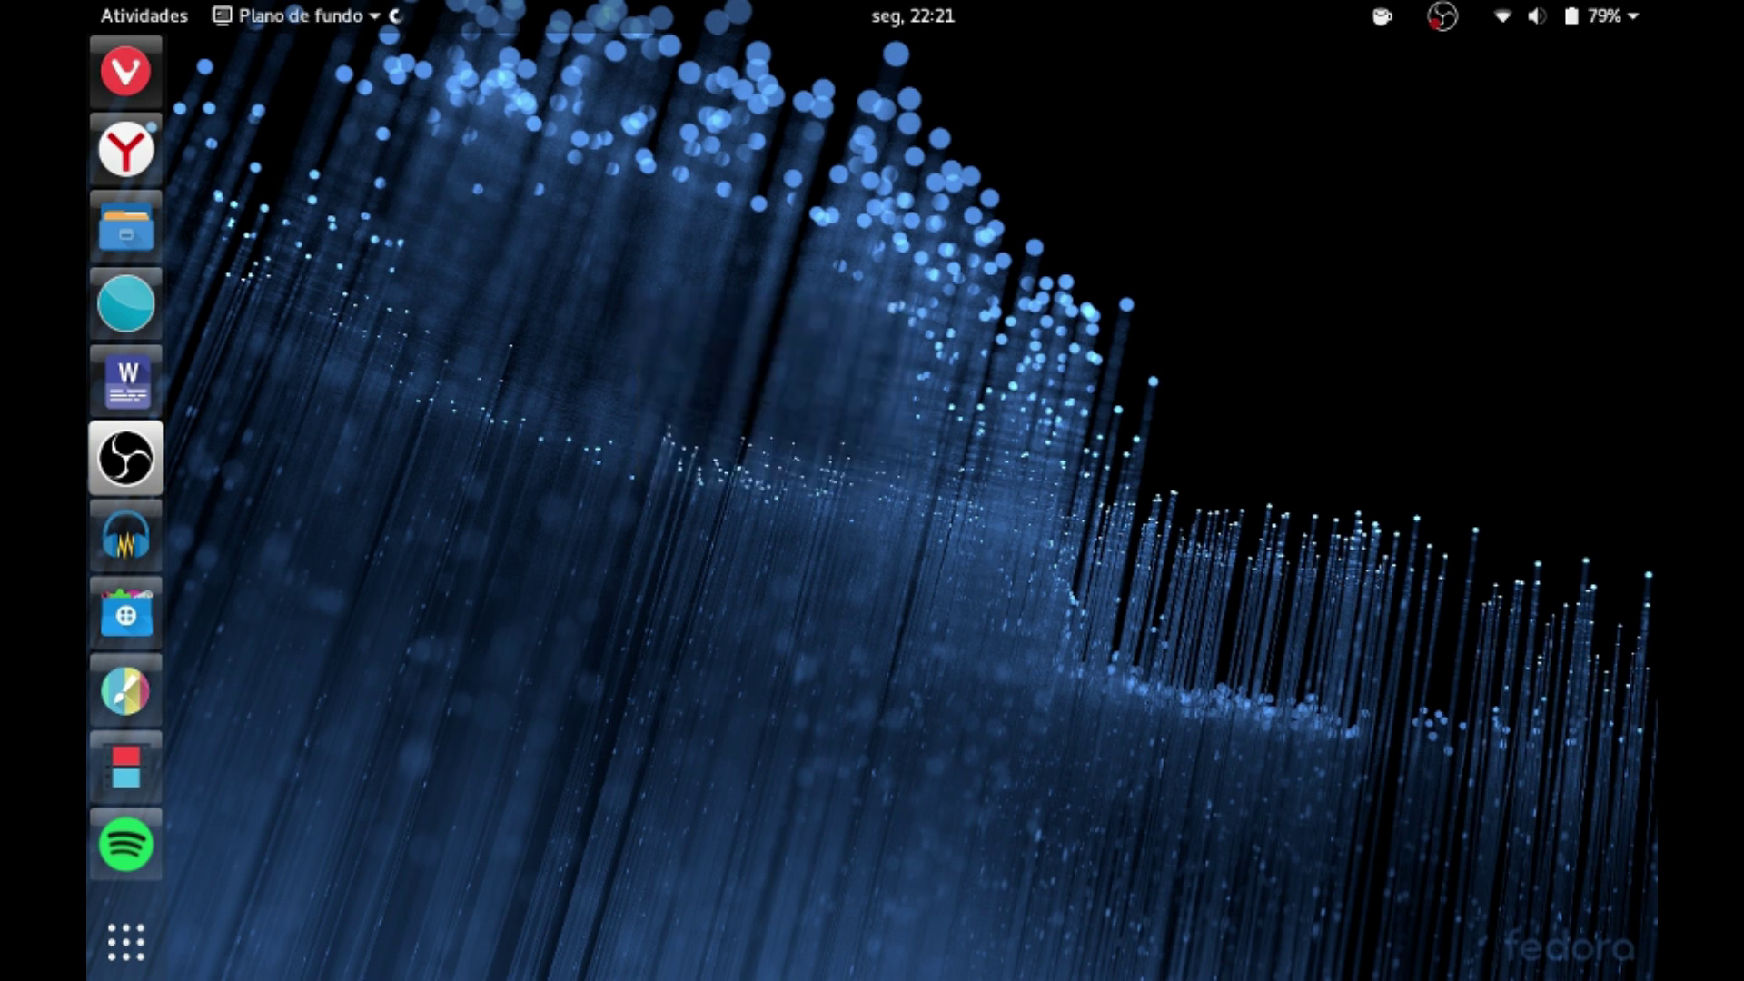
left_click(128, 972)
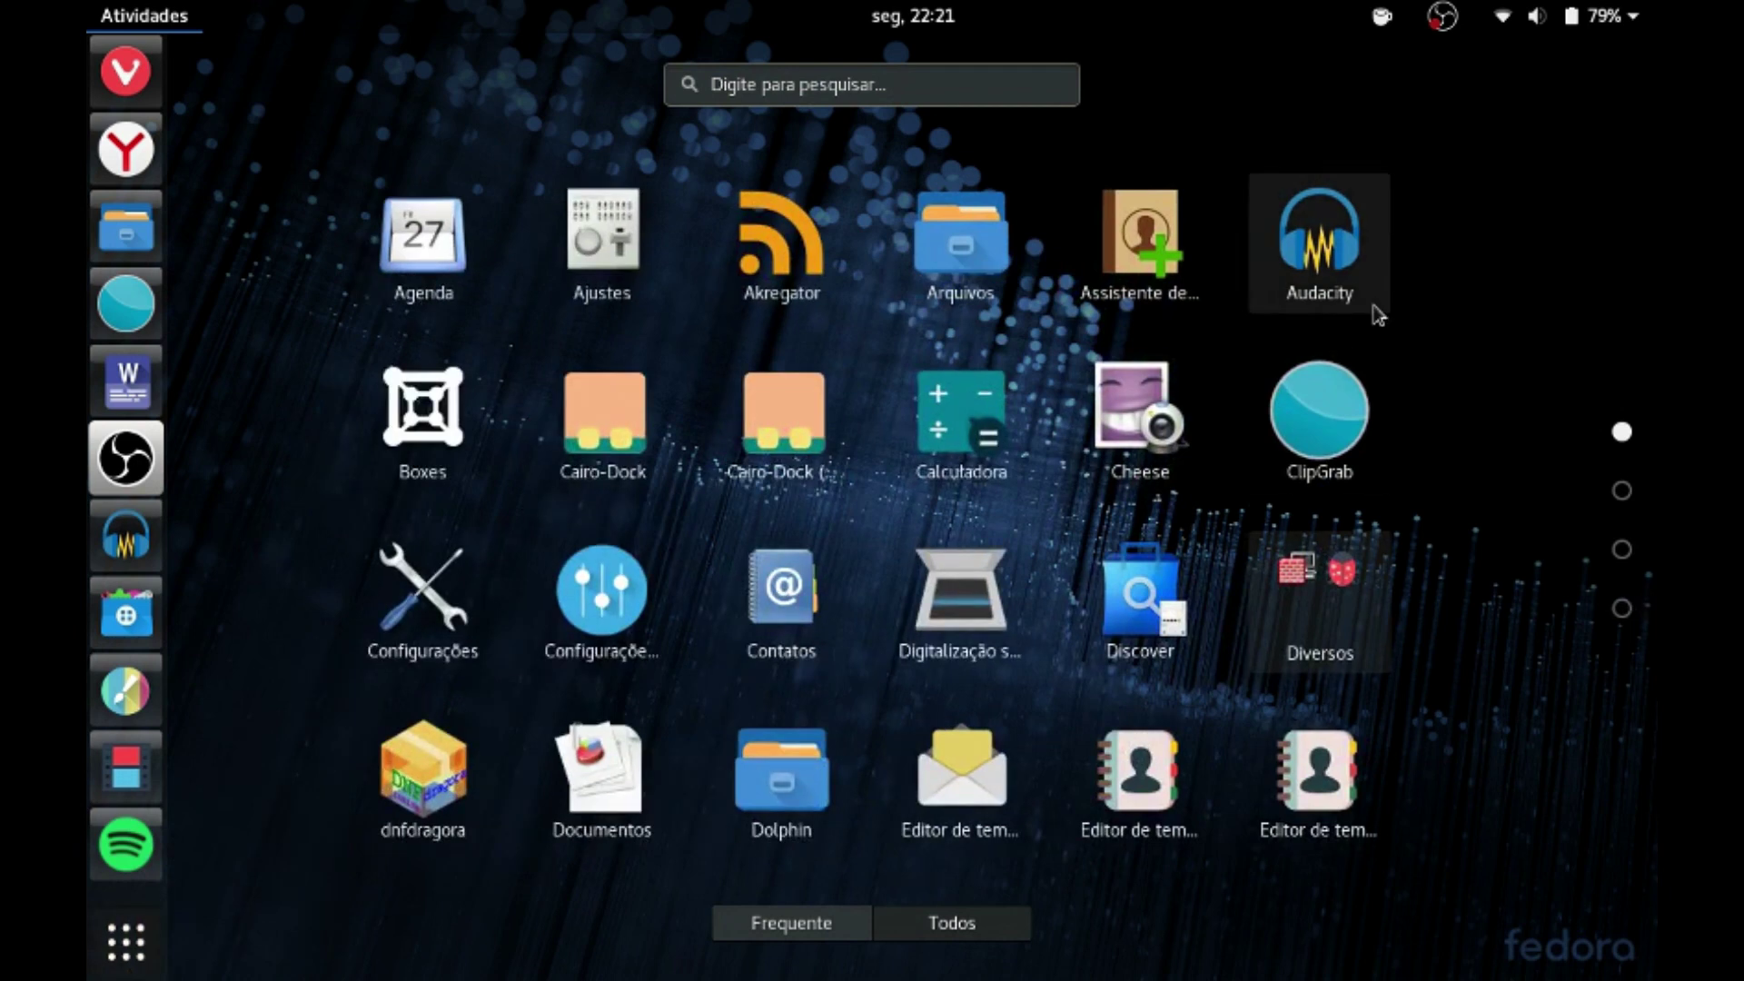
scroll(1070, 534, "down", 3)
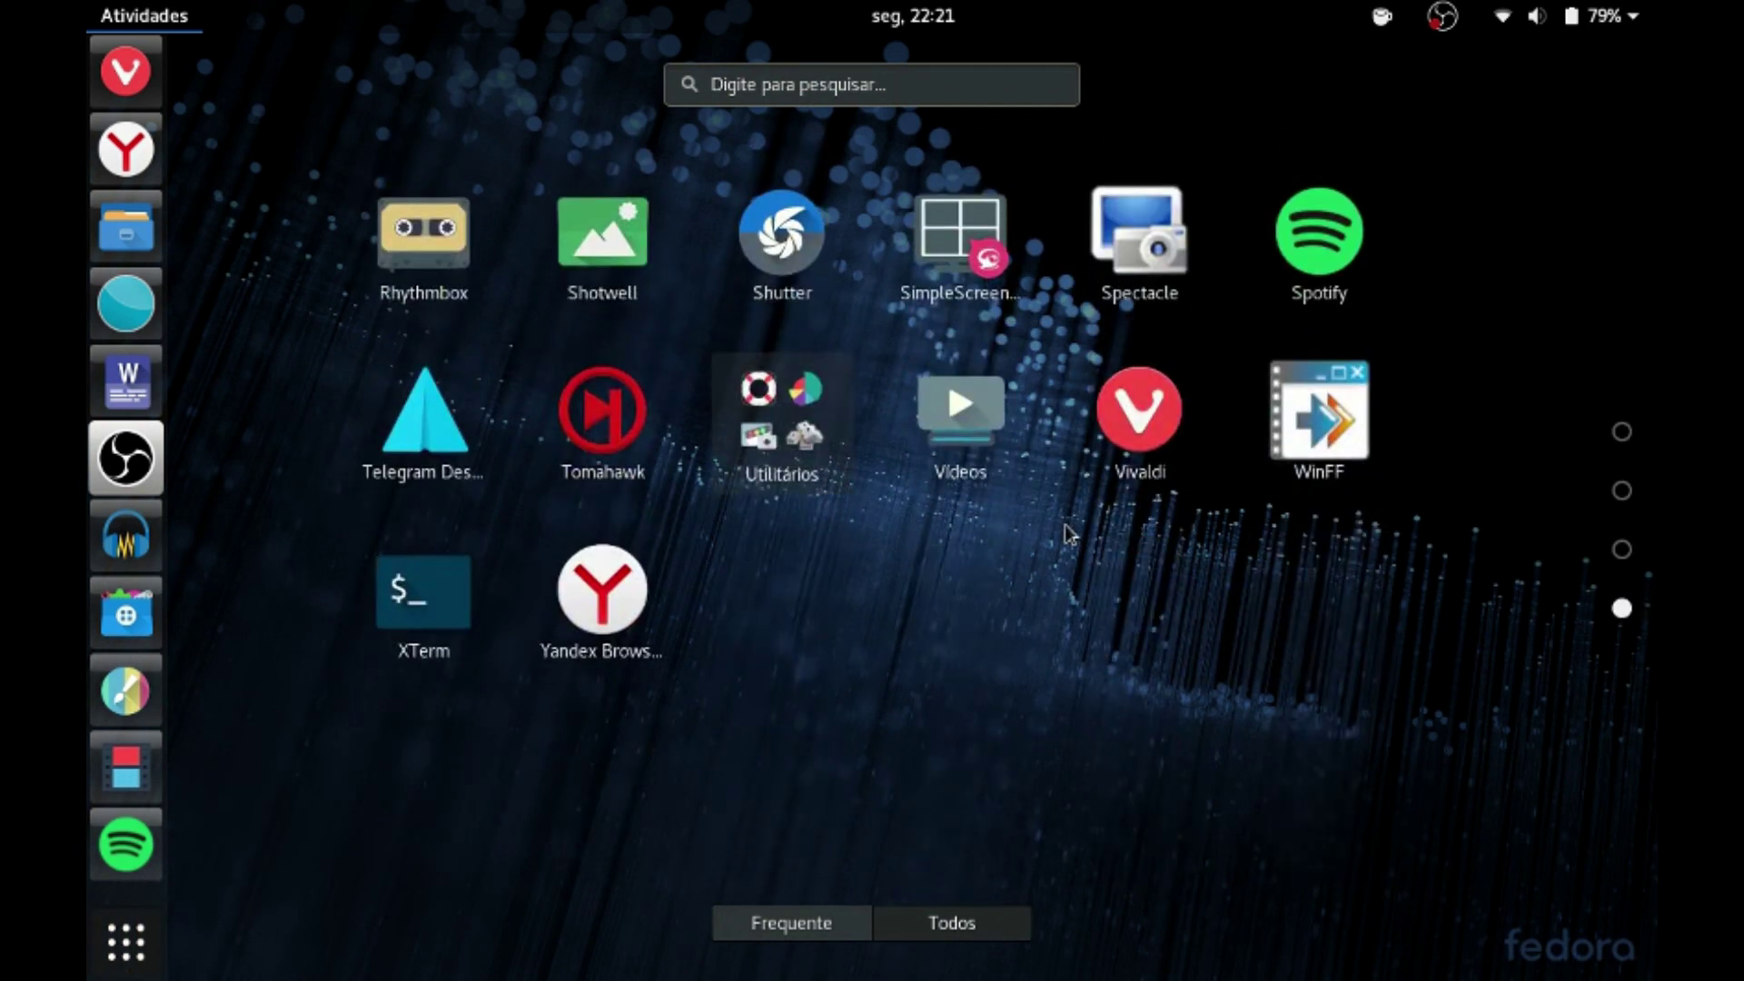
scroll(1065, 525, "up", 3)
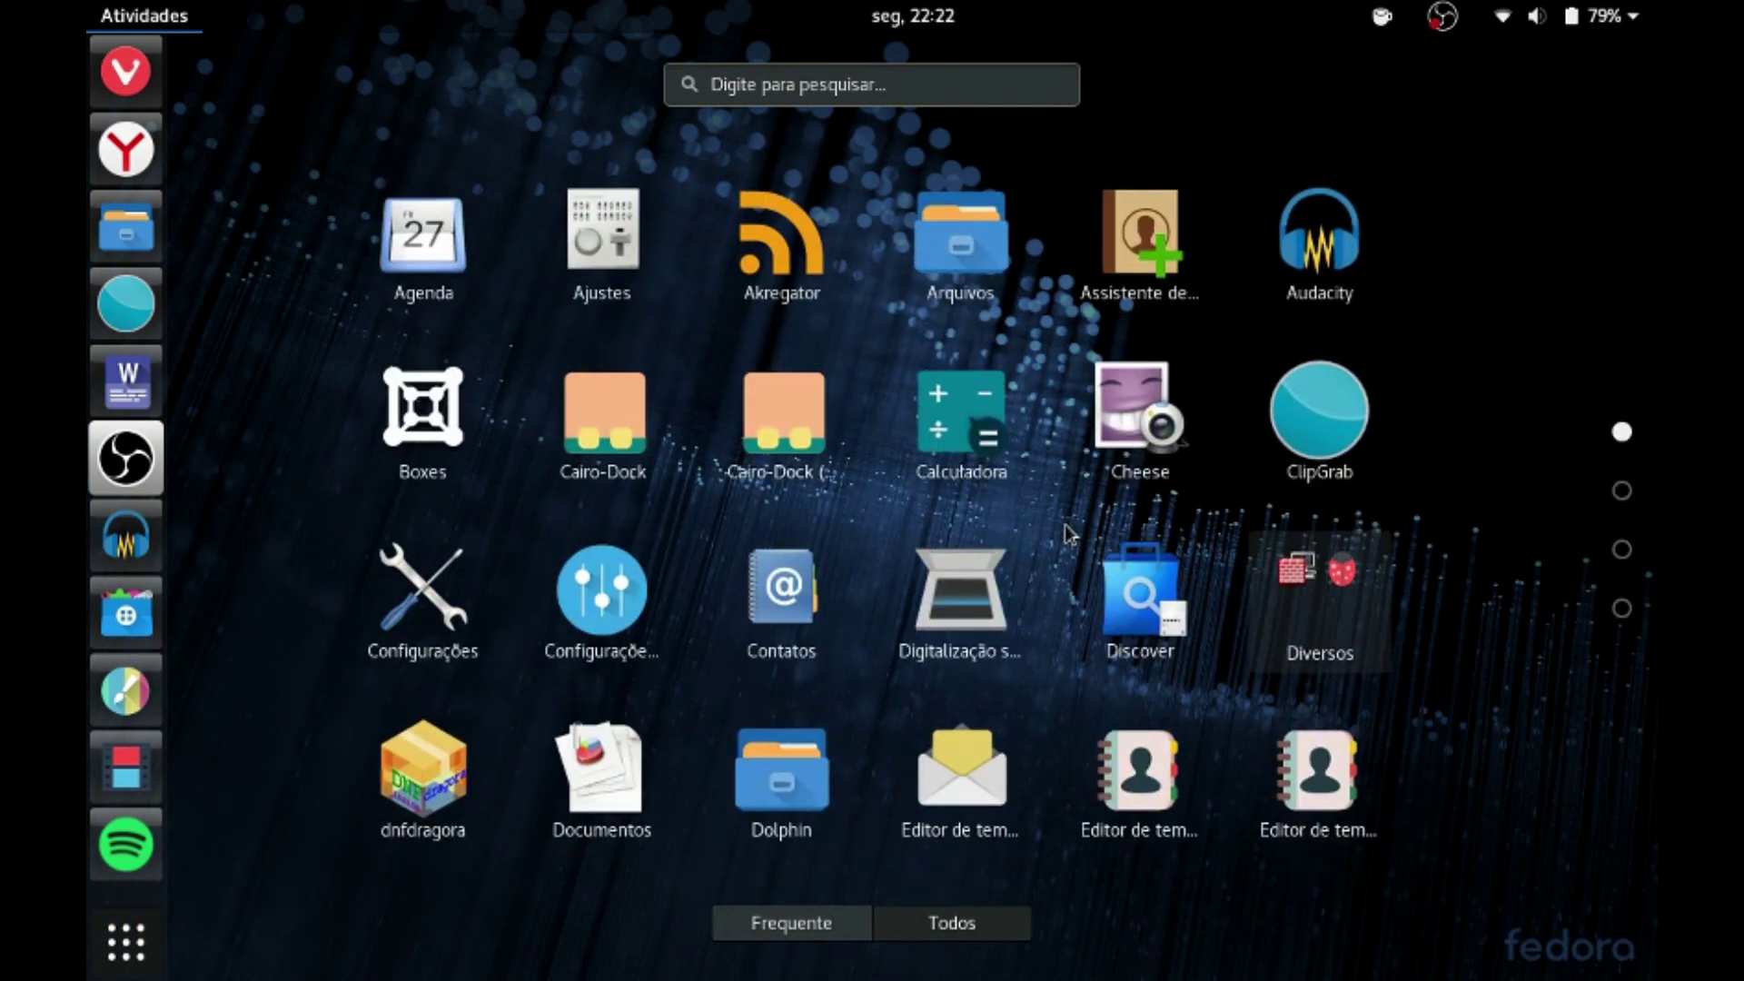
left_click(961, 238)
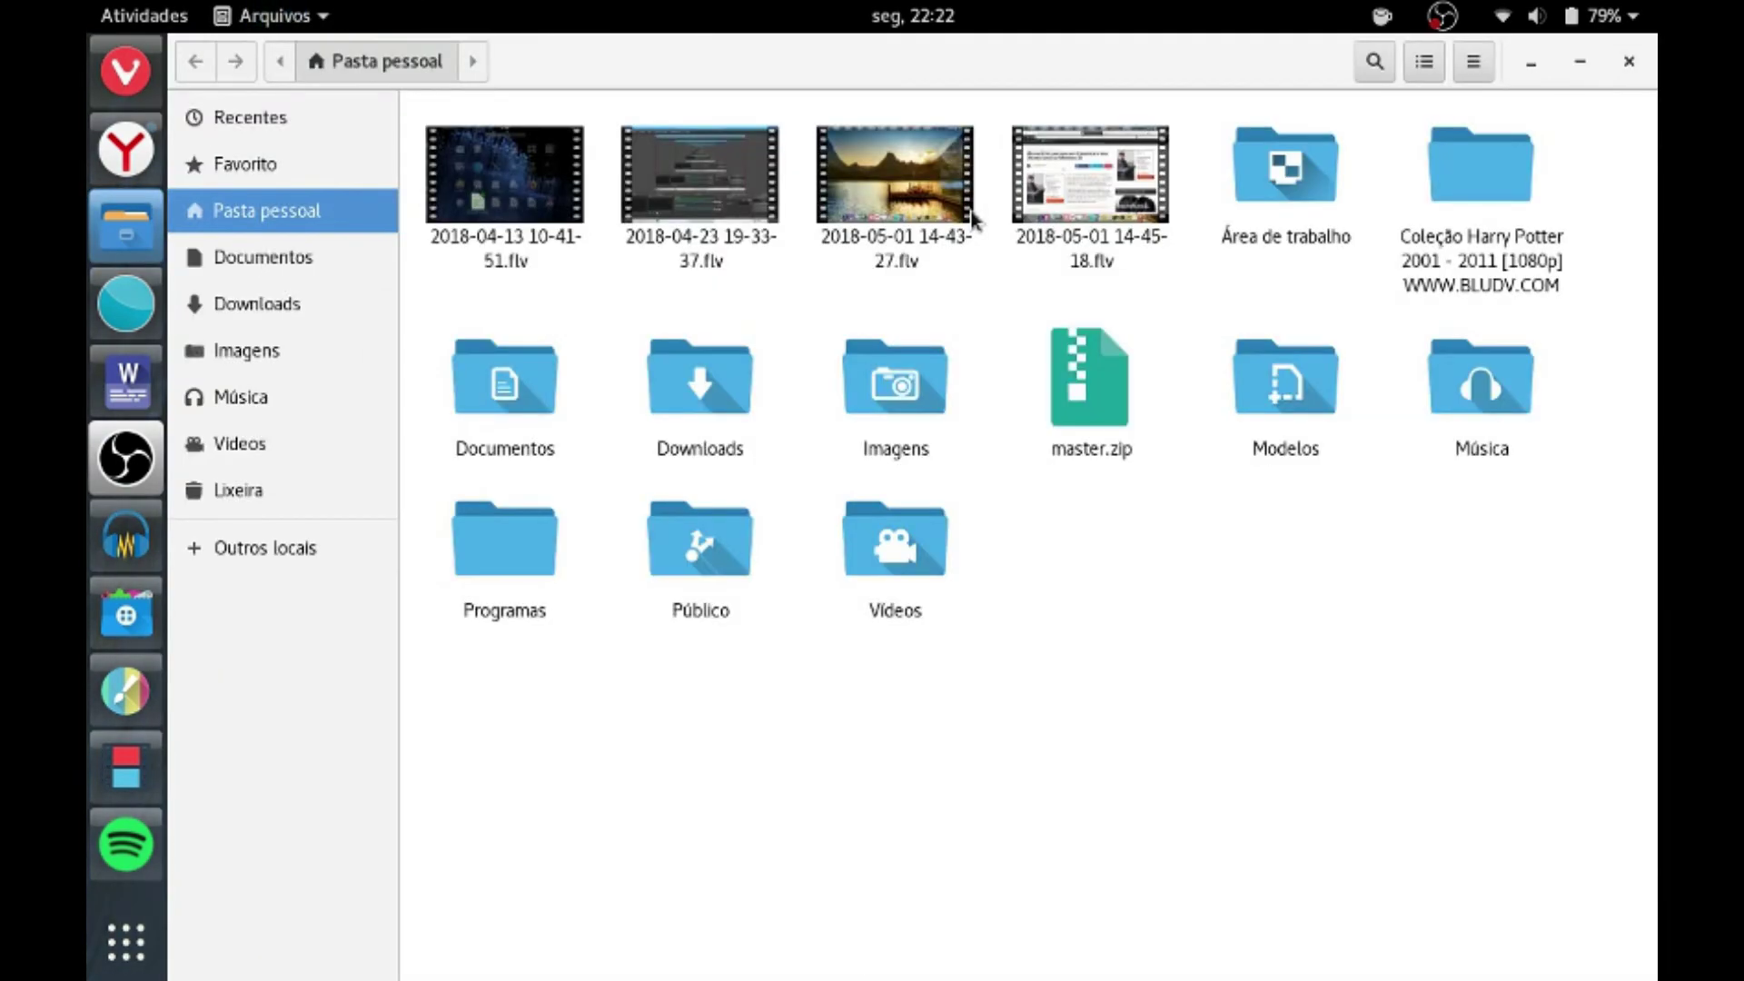